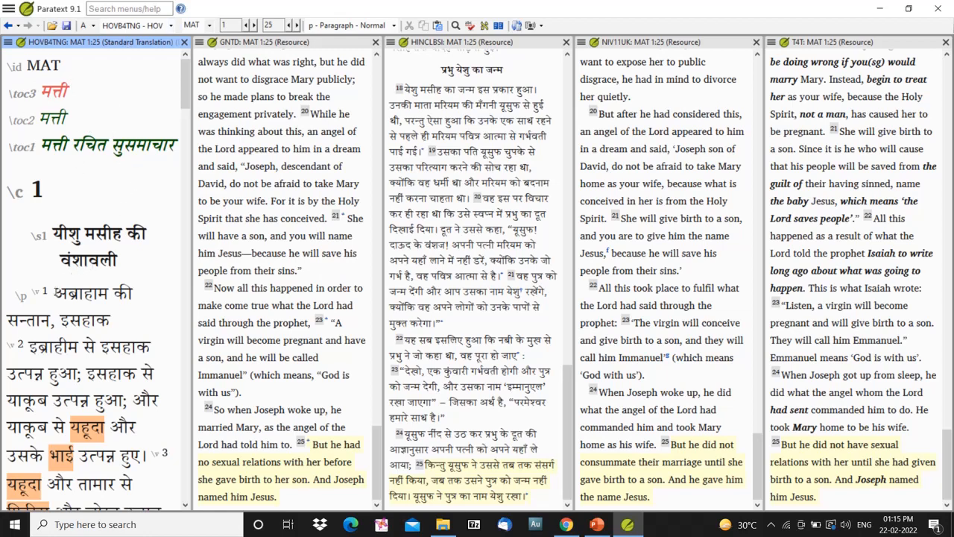
# Delete the text of Matthew 1:1 in the HOVB4TNG project and save the edit while switching to Basic view
pyautogui.moveTo(53, 292); pyautogui.dragTo(117, 319)
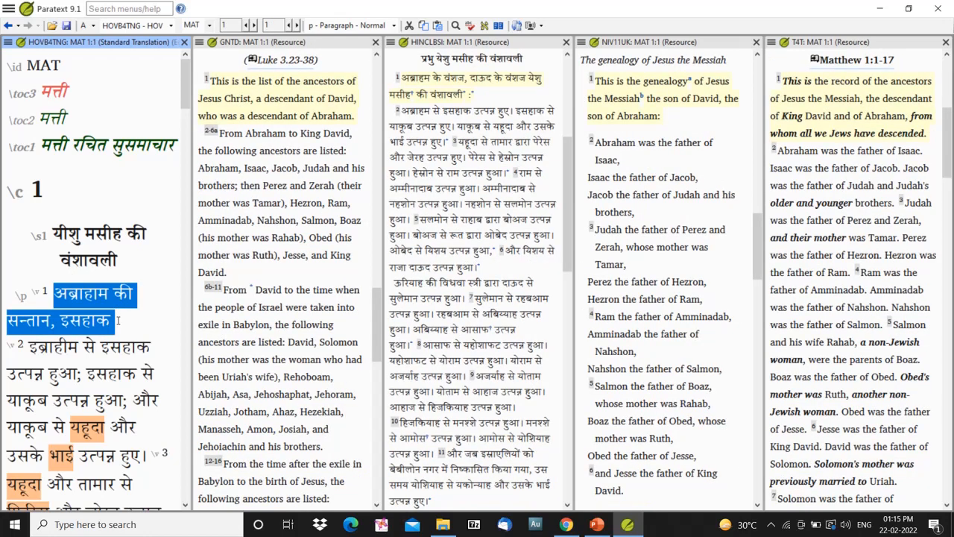
pyautogui.press('Delete')
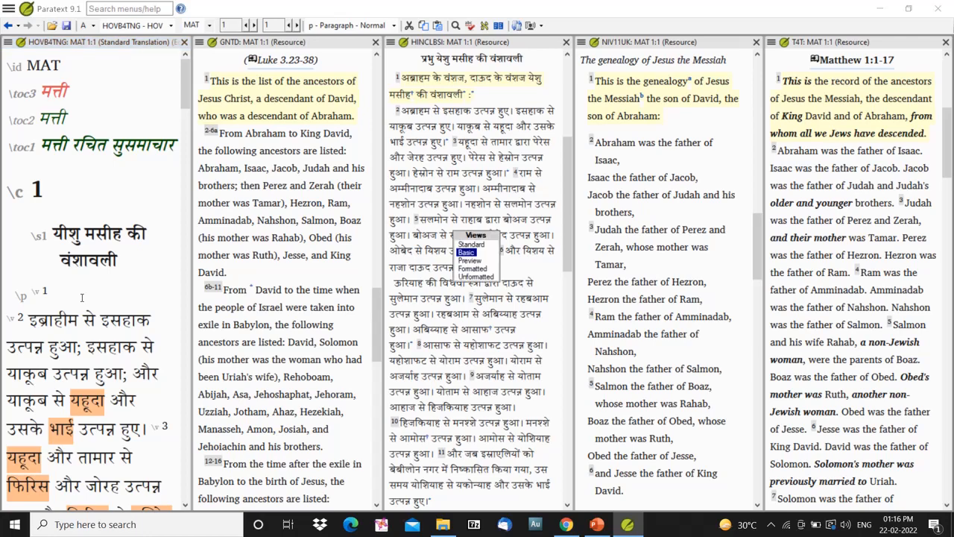
pyautogui.hotkey('ctrl', 's')
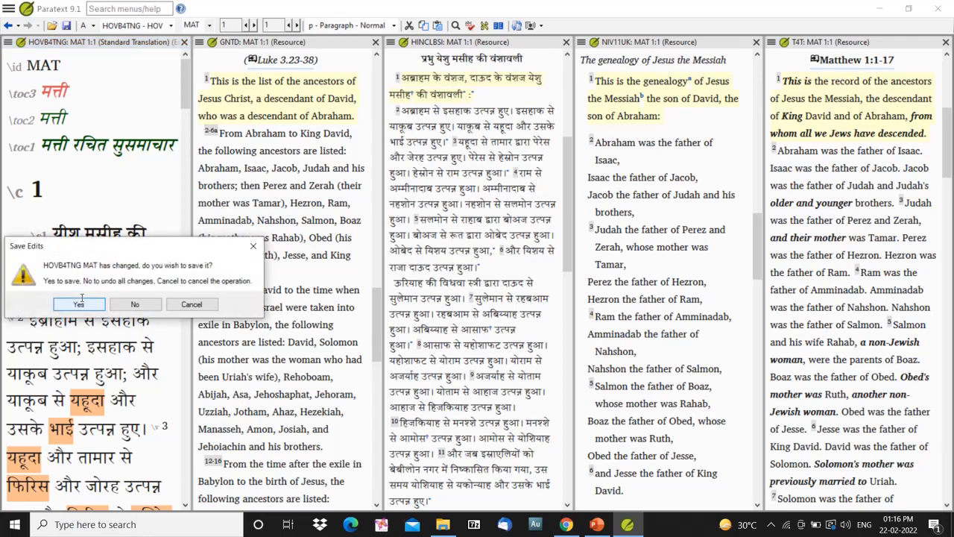
pyautogui.click(79, 303)
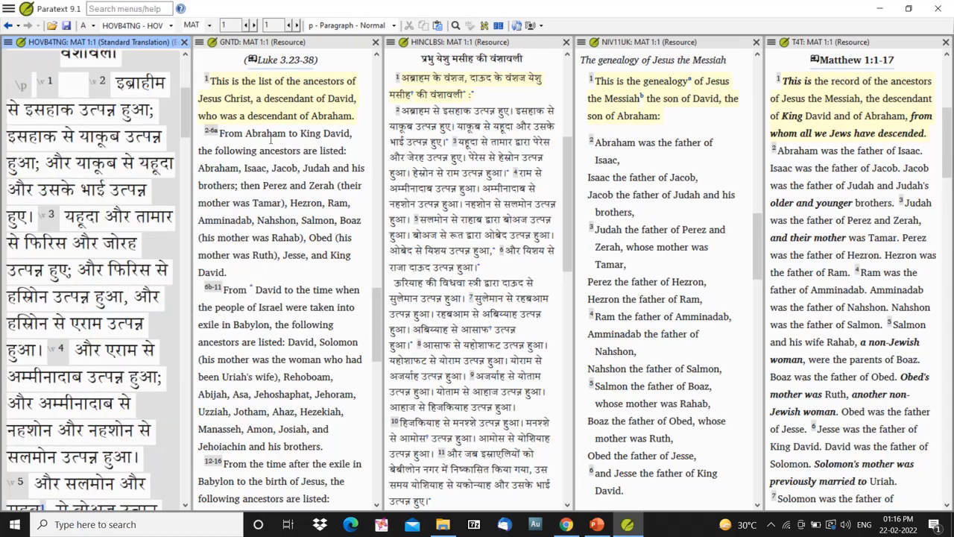
# Try deleting the whole text of Matthew 1:2 in the HOVB4TNG project, and undo the deletion
pyautogui.click(120, 86)
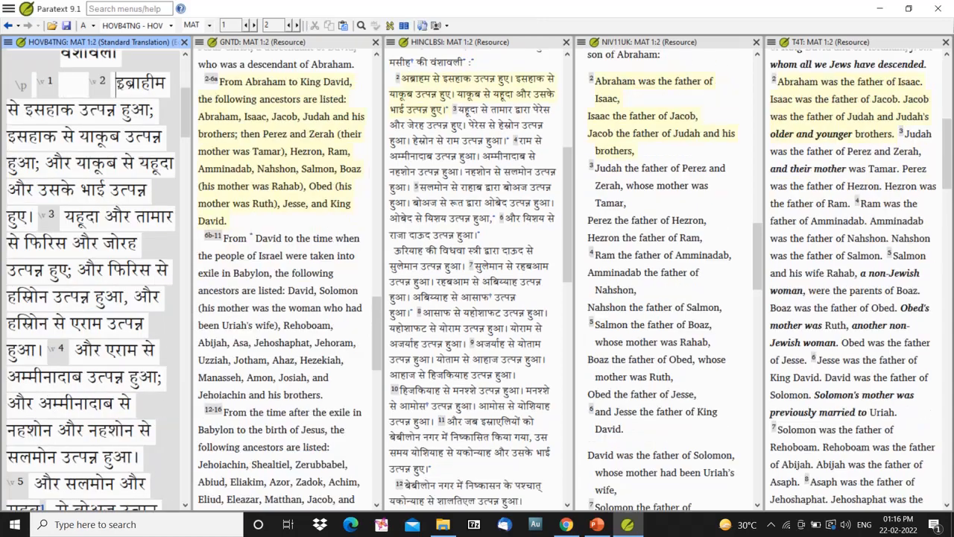
pyautogui.press('Delete')
pyautogui.press('Delete')
pyautogui.press('Delete')
pyautogui.press('Delete')
pyautogui.press('Delete')
pyautogui.press('Delete')
pyautogui.press('Delete')
pyautogui.press('Delete')
pyautogui.press('Delete')
pyautogui.press('Delete')
pyautogui.press('Delete')
pyautogui.press('Delete')
pyautogui.press('Delete')
pyautogui.press('Delete')
pyautogui.press('Delete')
pyautogui.press('Delete')
pyautogui.press('Delete')
pyautogui.press('Delete')
pyautogui.press('Delete')
pyautogui.press('Delete')
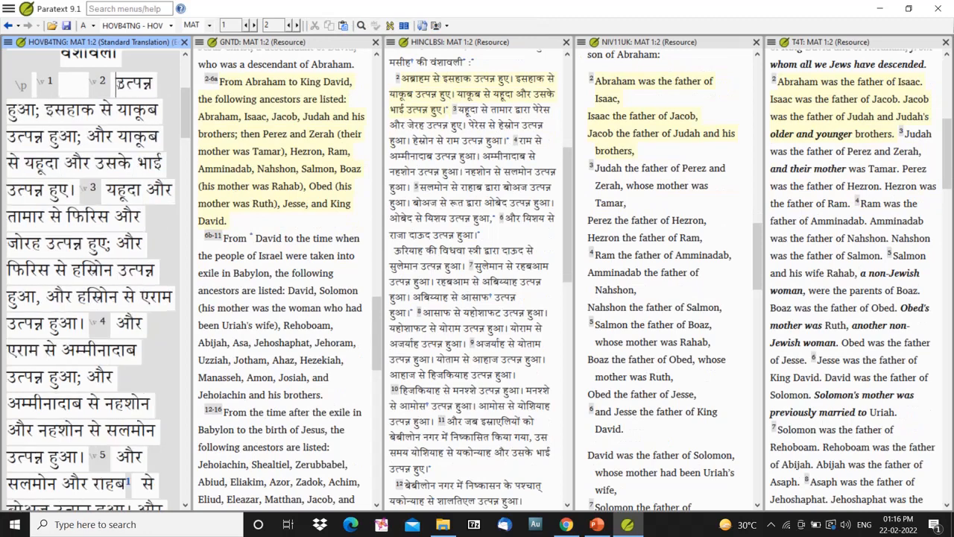
pyautogui.press('Delete')
pyautogui.press('Delete')
pyautogui.press('Delete')
pyautogui.press('Delete')
pyautogui.press('Delete')
pyautogui.press('Delete')
pyautogui.press('Delete')
pyautogui.press('Delete')
pyautogui.press('Delete')
pyautogui.press('Delete')
pyautogui.press('Delete')
pyautogui.press('Delete')
pyautogui.press('Delete')
pyautogui.press('Delete')
pyautogui.press('Delete')
pyautogui.press('Delete')
pyautogui.press('Delete')
pyautogui.press('Delete')
pyautogui.press('Delete')
pyautogui.press('Delete')
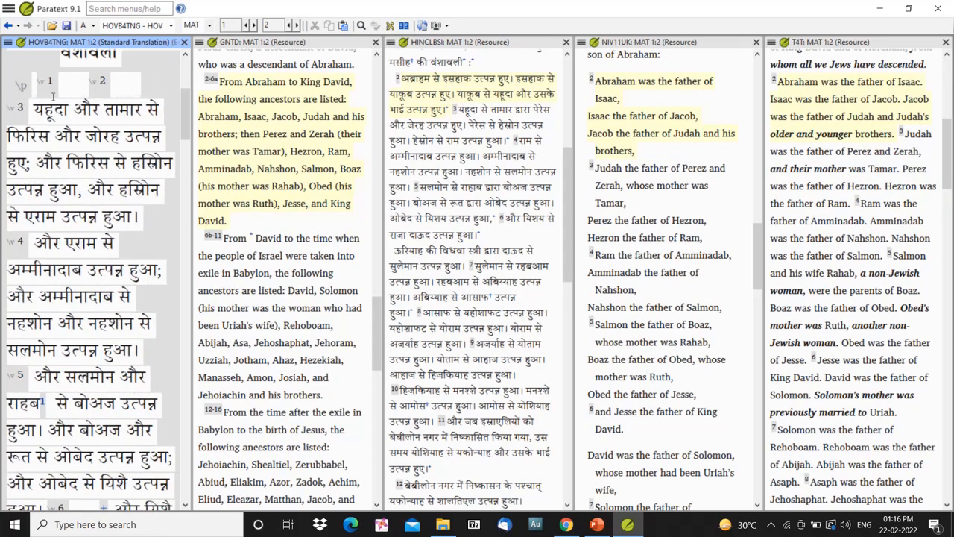
pyautogui.hotkey('ctrl', 'z')
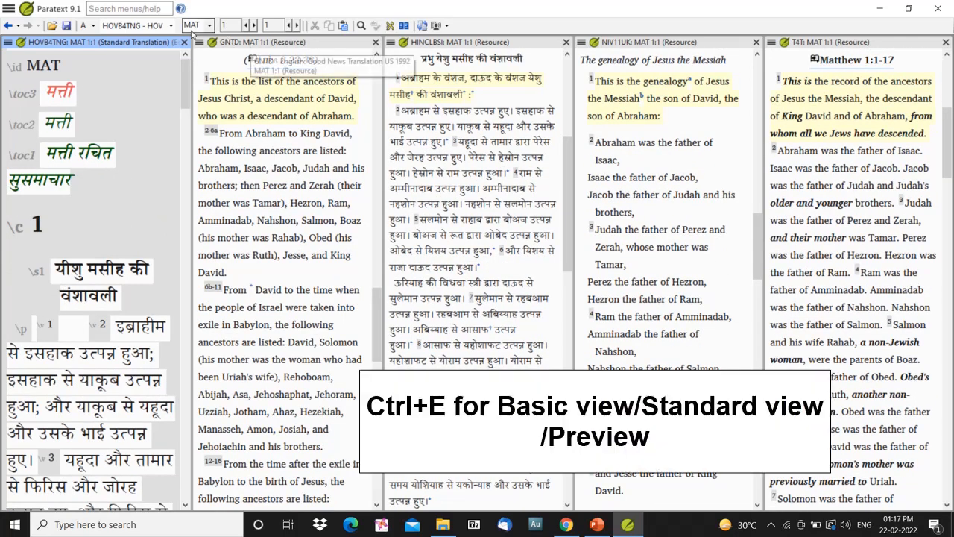
# Delete all the text of Matthew 1:2 in the HOVB4TNG project, leaving its verse marker in place
pyautogui.click(117, 328)
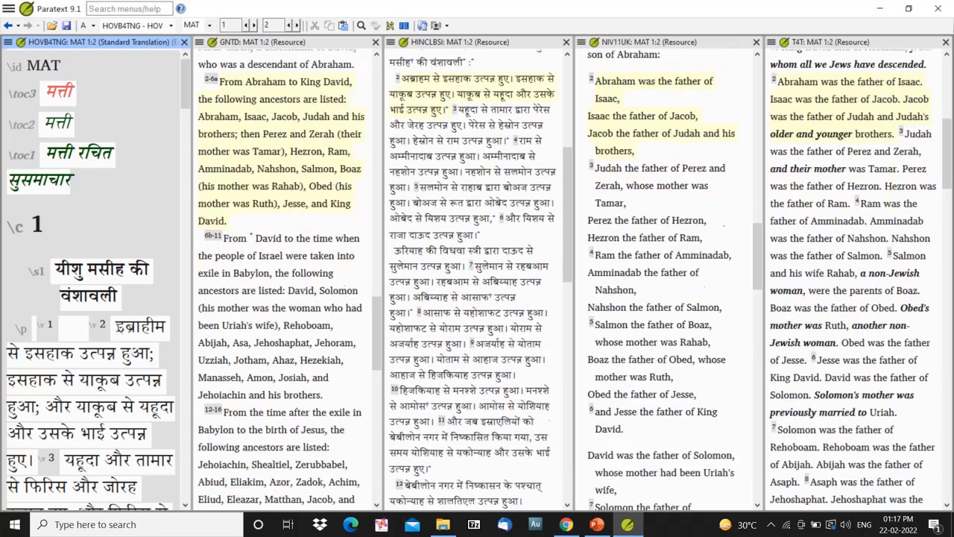
pyautogui.press('Delete')
pyautogui.press('Delete')
pyautogui.press('Delete')
pyautogui.press('Delete')
pyautogui.press('Delete')
pyautogui.press('Delete')
pyautogui.press('Delete')
pyautogui.press('Delete')
pyautogui.press('Delete')
pyautogui.press('Delete')
pyautogui.press('Delete')
pyautogui.press('Delete')
pyautogui.press('Delete')
pyautogui.press('Delete')
pyautogui.press('Delete')
pyautogui.press('Delete')
pyautogui.press('Delete')
pyautogui.press('Delete')
pyautogui.press('Delete')
pyautogui.press('Delete')
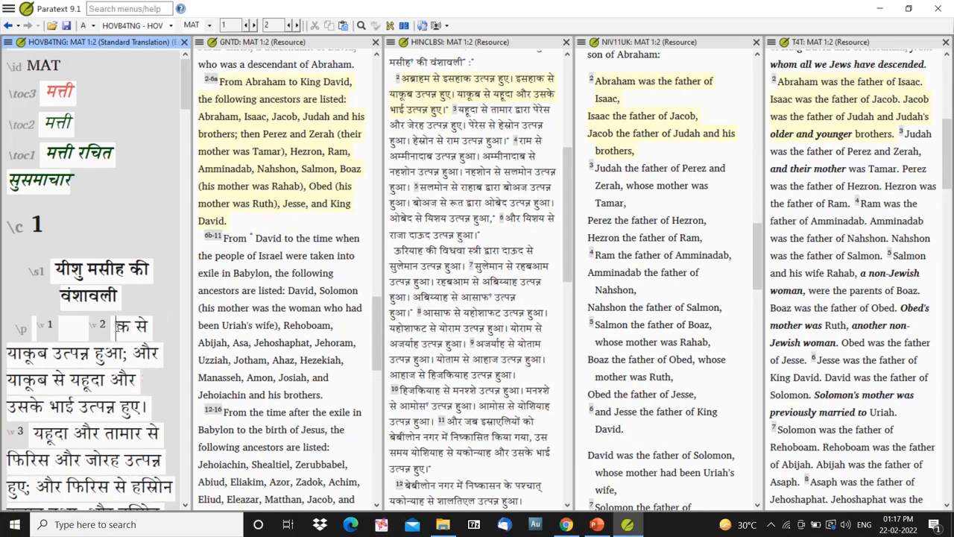
pyautogui.press('Delete')
pyautogui.press('Delete')
pyautogui.press('Delete')
pyautogui.press('Delete')
pyautogui.press('Delete')
pyautogui.press('Delete')
pyautogui.press('Delete')
pyautogui.press('Delete')
pyautogui.press('Delete')
pyautogui.press('Delete')
pyautogui.press('Delete')
pyautogui.press('Delete')
pyautogui.press('Delete')
pyautogui.press('Delete')
pyautogui.press('Delete')
pyautogui.press('Delete')
pyautogui.press('Delete')
pyautogui.press('Delete')
pyautogui.press('Delete')
pyautogui.press('Delete')
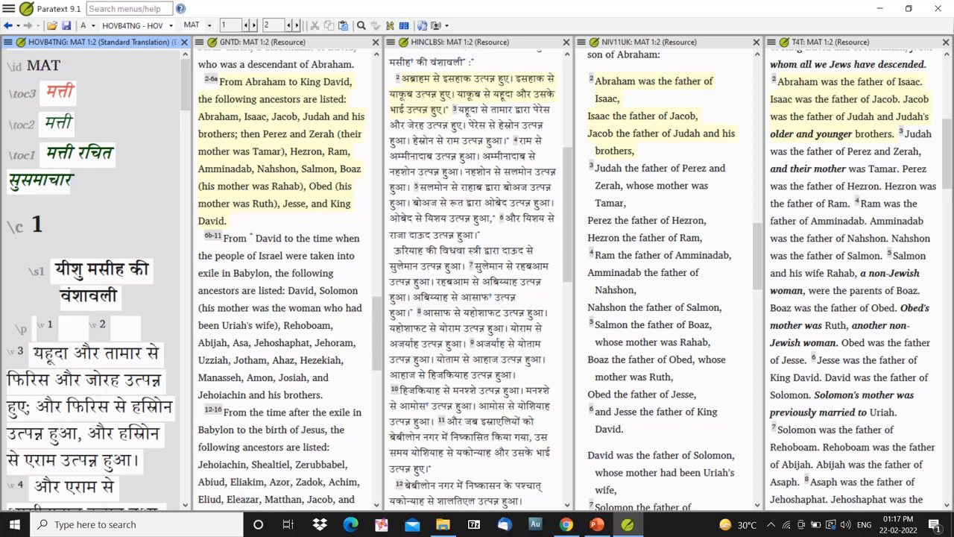
# Delete all the text of Matthew 1:3 in the HOVB4TNG project, leaving its verse marker in place
pyautogui.press('Right')
pyautogui.press('Delete')
pyautogui.press('Delete')
pyautogui.press('Delete')
pyautogui.press('Delete')
pyautogui.press('Delete')
pyautogui.press('Delete')
pyautogui.press('Delete')
pyautogui.press('Delete')
pyautogui.press('Delete')
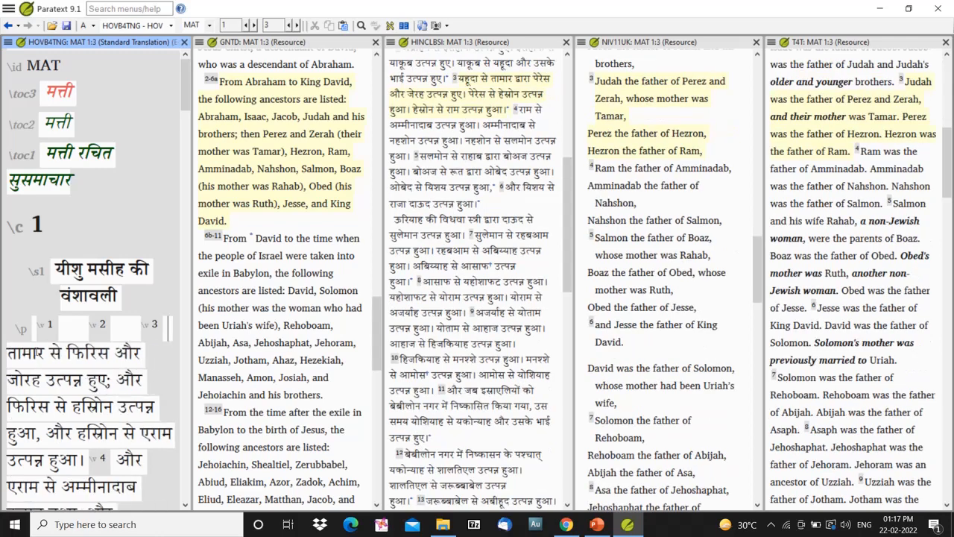
pyautogui.press('Delete')
pyautogui.press('Delete')
pyautogui.press('Delete')
pyautogui.press('Delete')
pyautogui.press('Delete')
pyautogui.press('Delete')
pyautogui.press('Delete')
pyautogui.press('Delete')
pyautogui.press('Delete')
pyautogui.press('Delete')
pyautogui.press('Delete')
pyautogui.press('Delete')
pyautogui.press('Delete')
pyautogui.press('Delete')
pyautogui.press('Delete')
pyautogui.press('Delete')
pyautogui.press('Delete')
pyautogui.press('Delete')
pyautogui.press('Delete')
pyautogui.press('Delete')
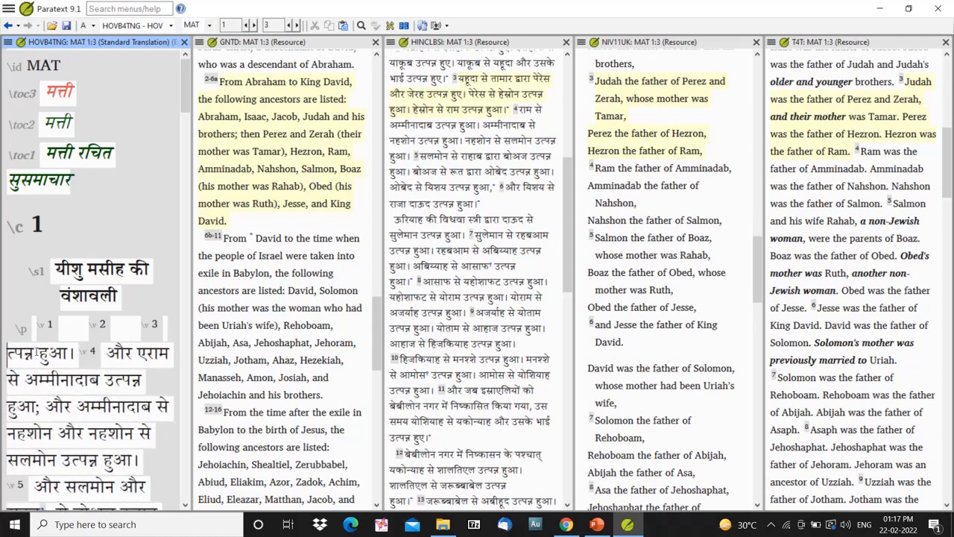
pyautogui.press('Delete')
pyautogui.press('Delete')
pyautogui.press('Delete')
pyautogui.press('Delete')
pyautogui.press('Delete')
pyautogui.press('Delete')
pyautogui.press('Delete')
pyautogui.press('Delete')
pyautogui.press('Delete')
pyautogui.press('Delete')
pyautogui.press('Delete')
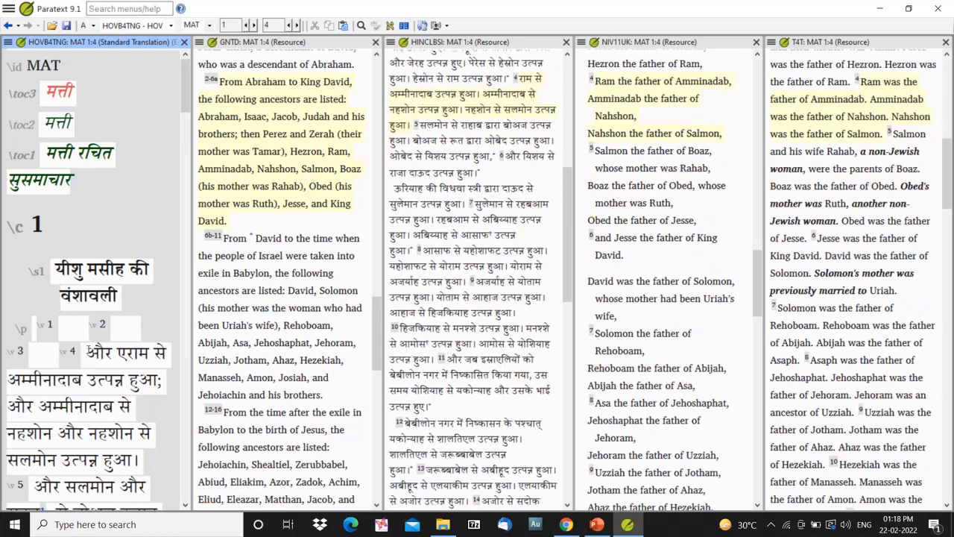
# Delete all the text of Matthew 1:4 in the HOVB4TNG project, leaving its verse marker in place
pyautogui.press('Delete')
pyautogui.press('Delete')
pyautogui.press('Delete')
pyautogui.press('Delete')
pyautogui.press('Delete')
pyautogui.press('Delete')
pyautogui.press('Delete')
pyautogui.press('Delete')
pyautogui.press('Delete')
pyautogui.press('Delete')
pyautogui.press('Delete')
pyautogui.press('Delete')
pyautogui.press('Delete')
pyautogui.press('Delete')
pyautogui.press('Delete')
pyautogui.press('Delete')
pyautogui.press('Delete')
pyautogui.press('Delete')
pyautogui.press('Delete')
pyautogui.press('Delete')
pyautogui.press('Delete')
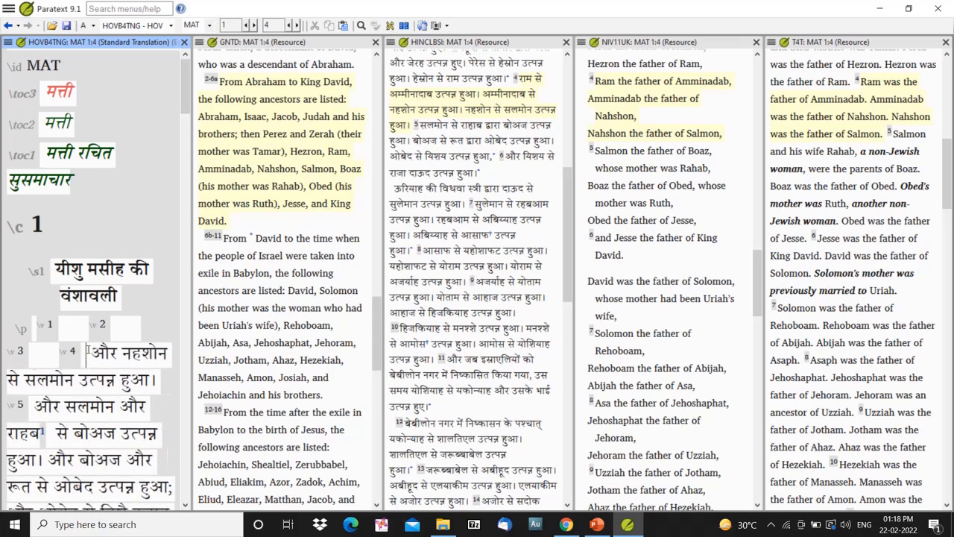
pyautogui.press('Delete')
pyautogui.press('Delete')
pyautogui.press('Delete')
pyautogui.press('Delete')
pyautogui.press('Delete')
pyautogui.press('Delete')
pyautogui.press('Delete')
pyautogui.press('Delete')
pyautogui.press('Delete')
pyautogui.press('Delete')
pyautogui.press('Delete')
pyautogui.press('Delete')
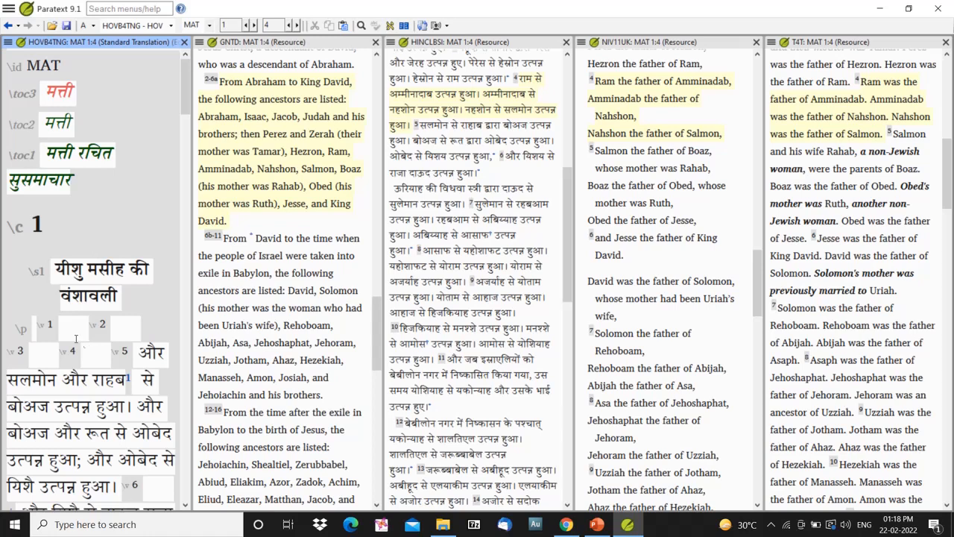
# Switch the keyboard input method to Hindi DevaU-Binoy LangScript 1.00 for writing in the empty Matthew 1:1
pyautogui.scroll(-3, 23, 331)
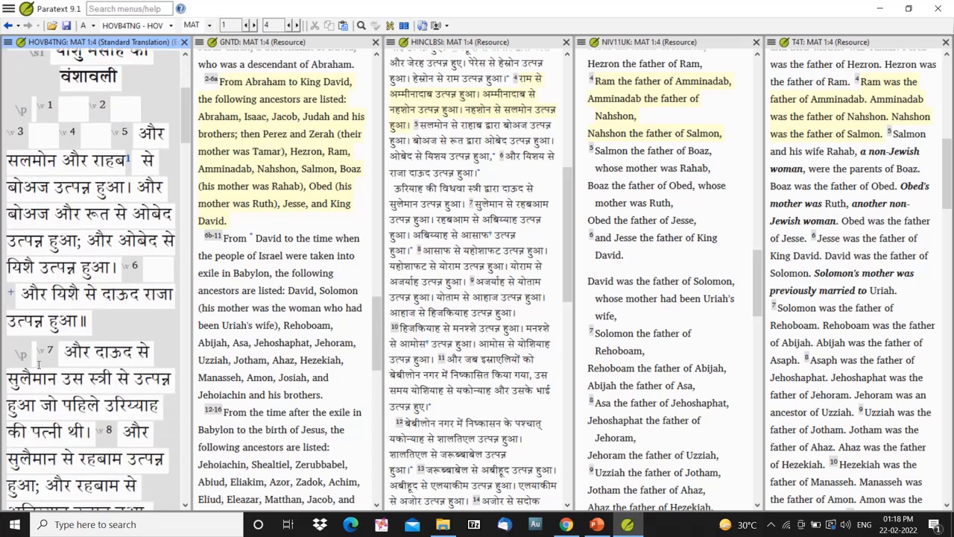
pyautogui.scroll(-4, 39, 363)
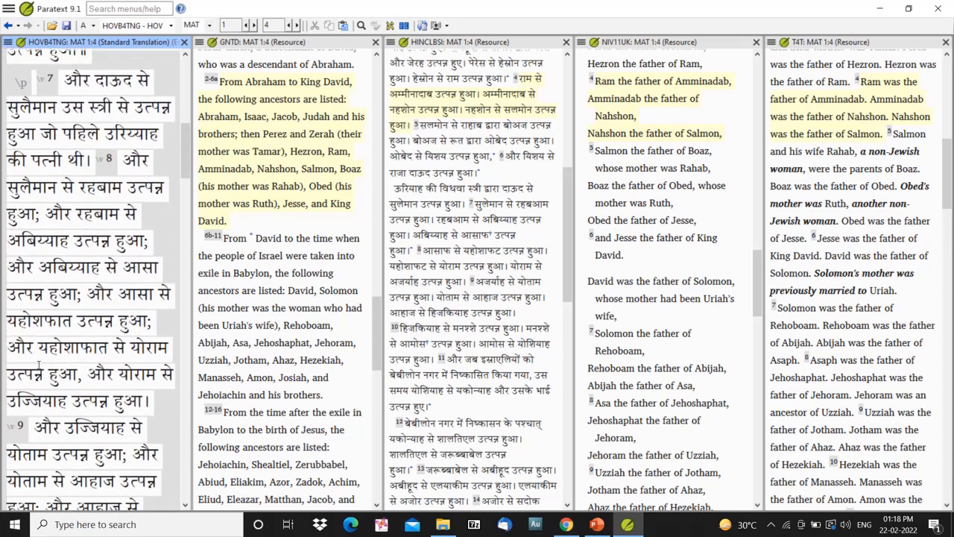
pyautogui.scroll(6, 151, 403)
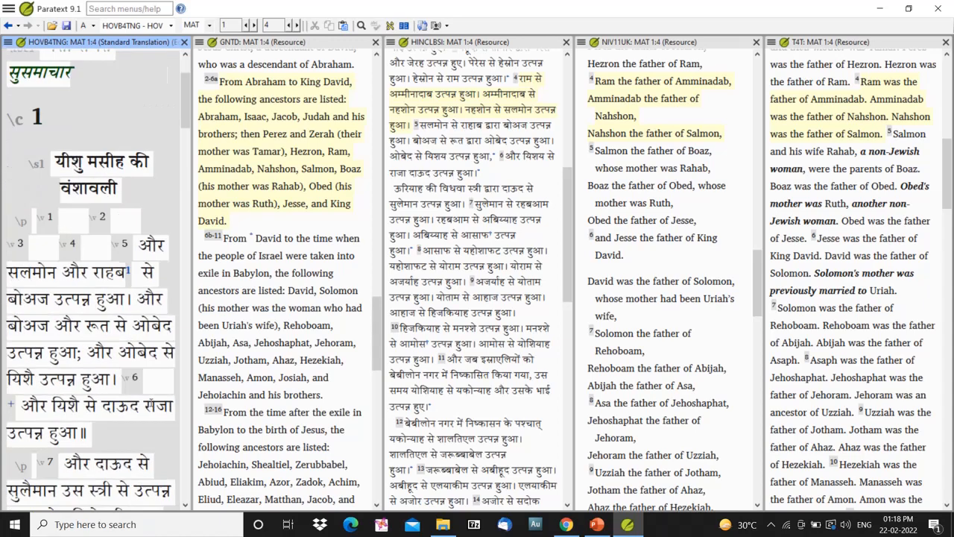
pyautogui.scroll(2, 93, 350)
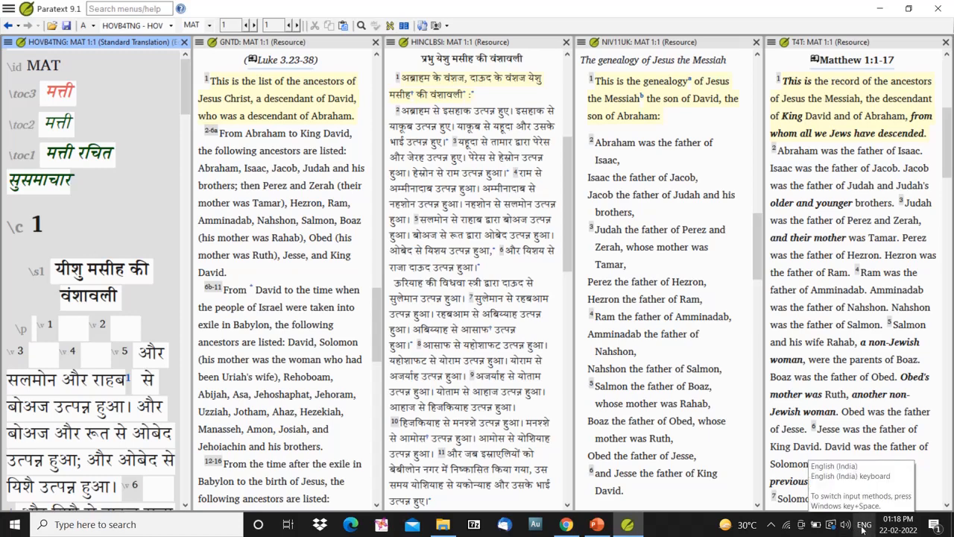
pyautogui.click(862, 526)
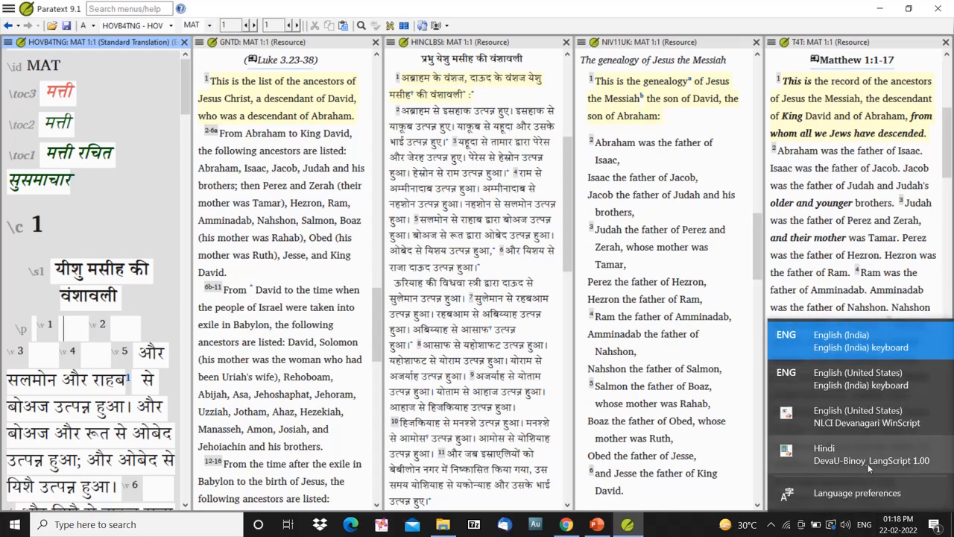
pyautogui.click(861, 526)
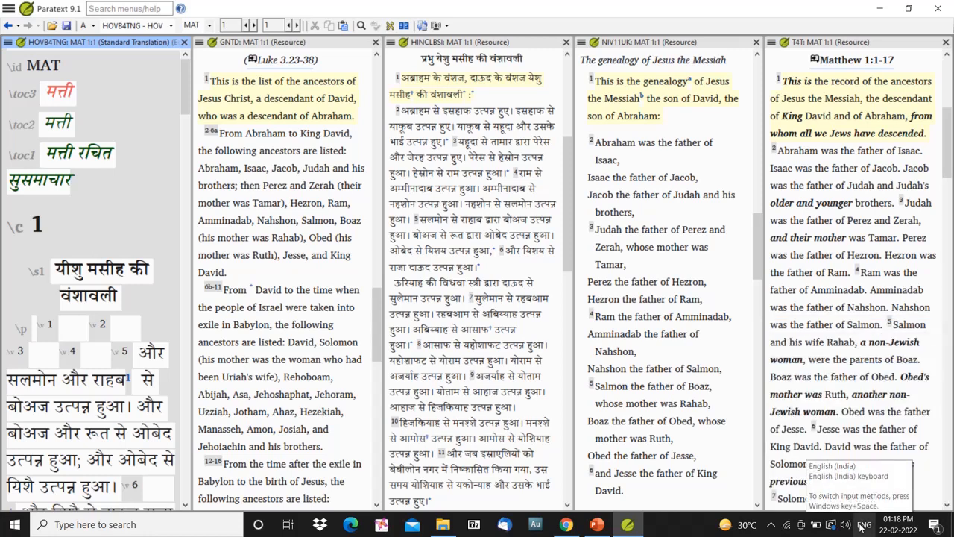
pyautogui.press('super+space')
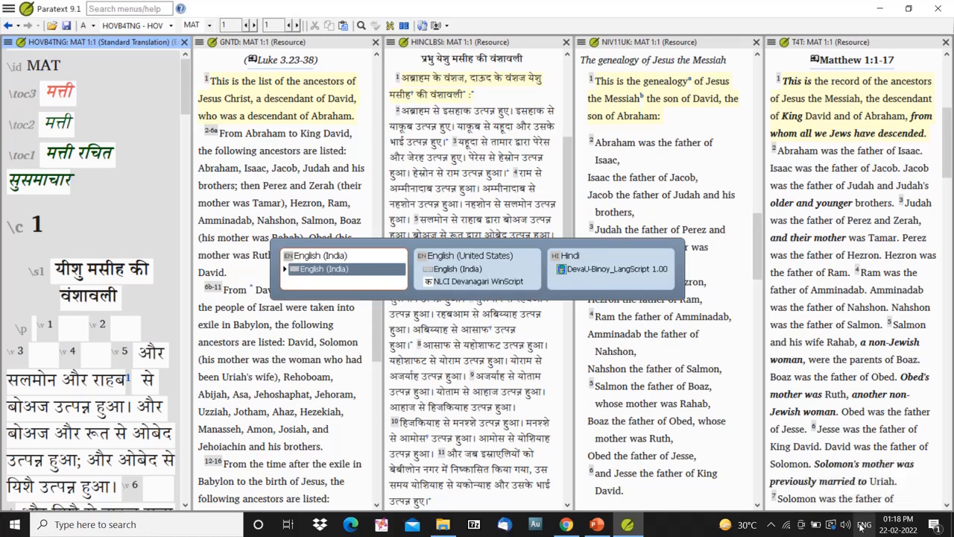
pyautogui.press('super+space')
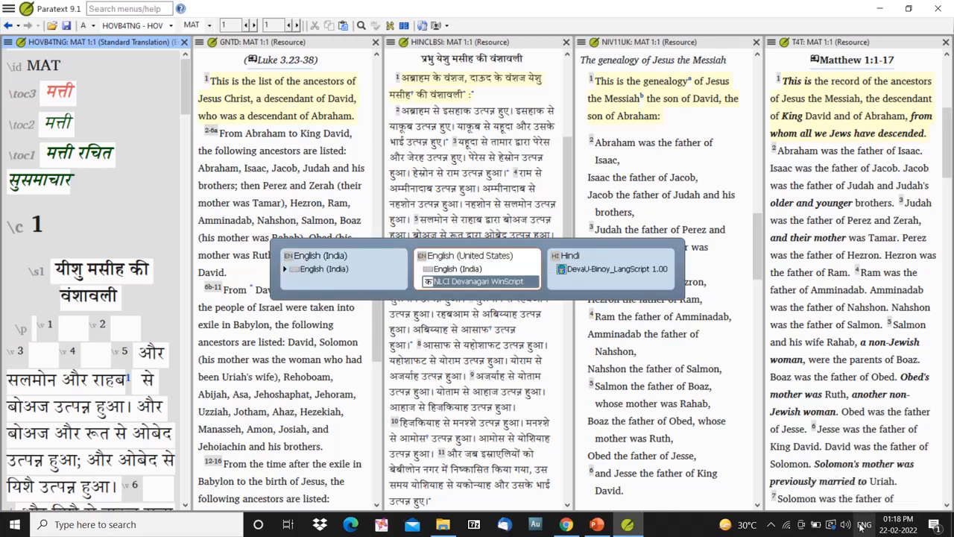
pyautogui.press('super+space')
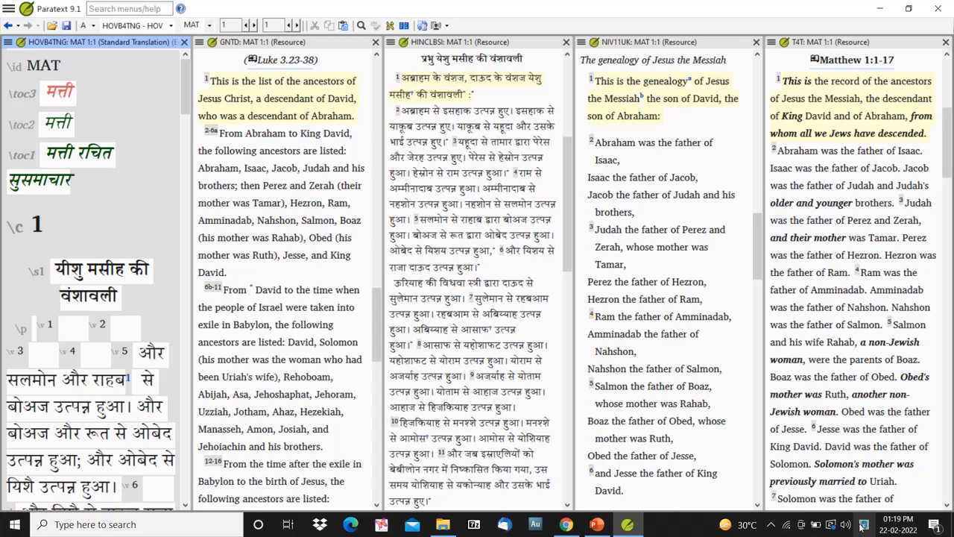
# Enter "अब्राहम की संतान" as the text of Matthew 1:1 in the HOVB4TNG project
pyautogui.write('अ')
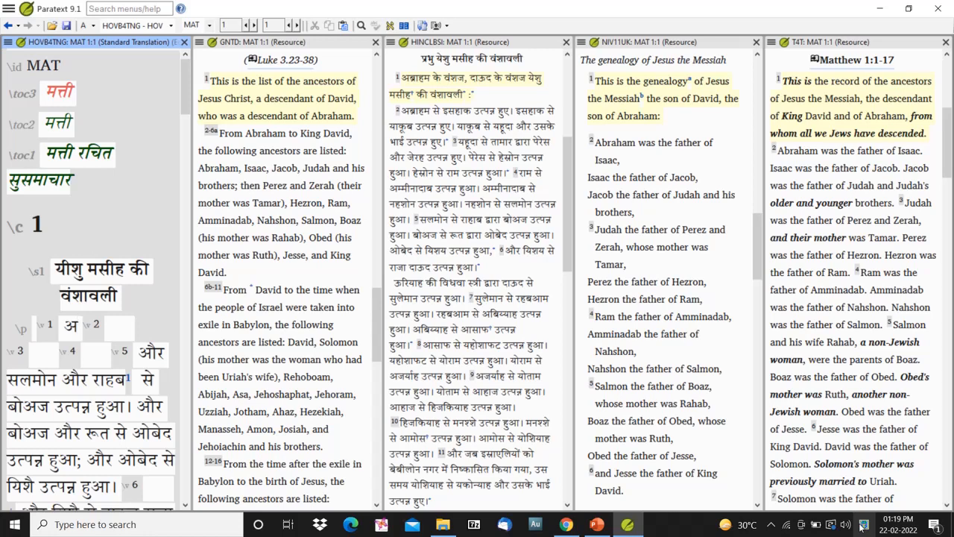
pyautogui.write('ब्')
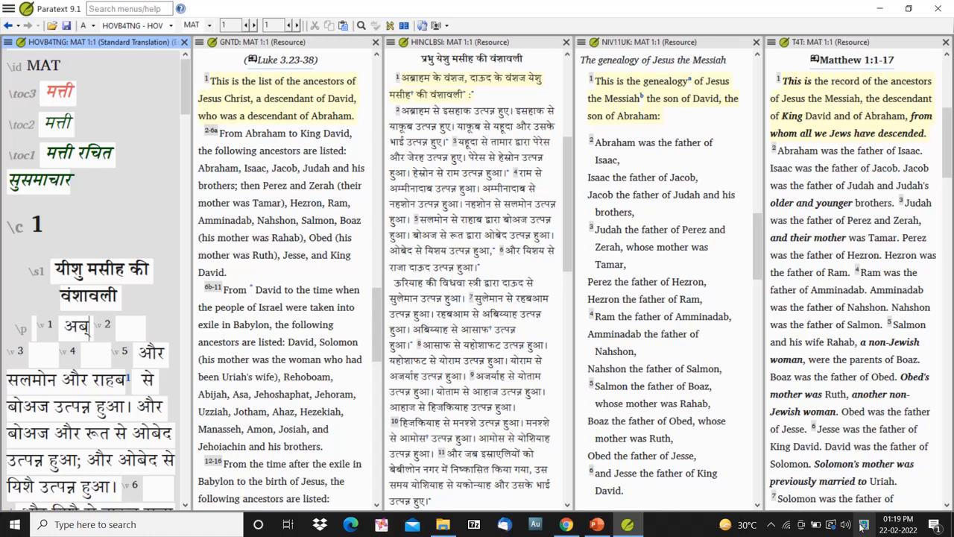
pyautogui.write('रा')
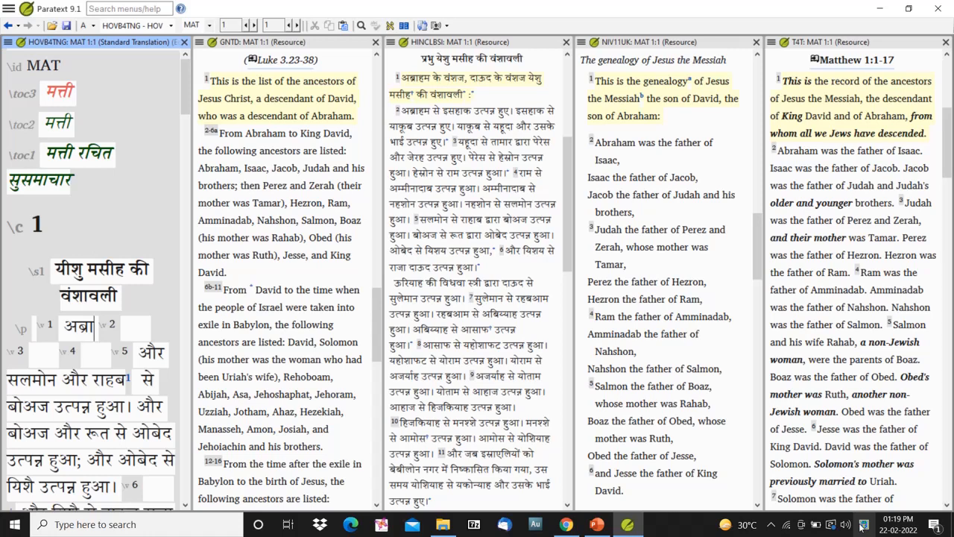
pyautogui.write('ह')
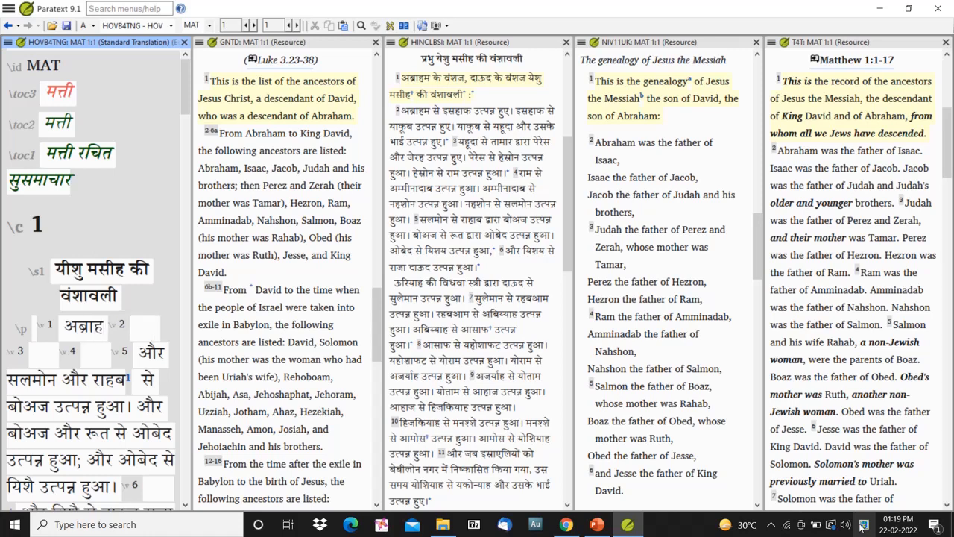
pyautogui.write('म')
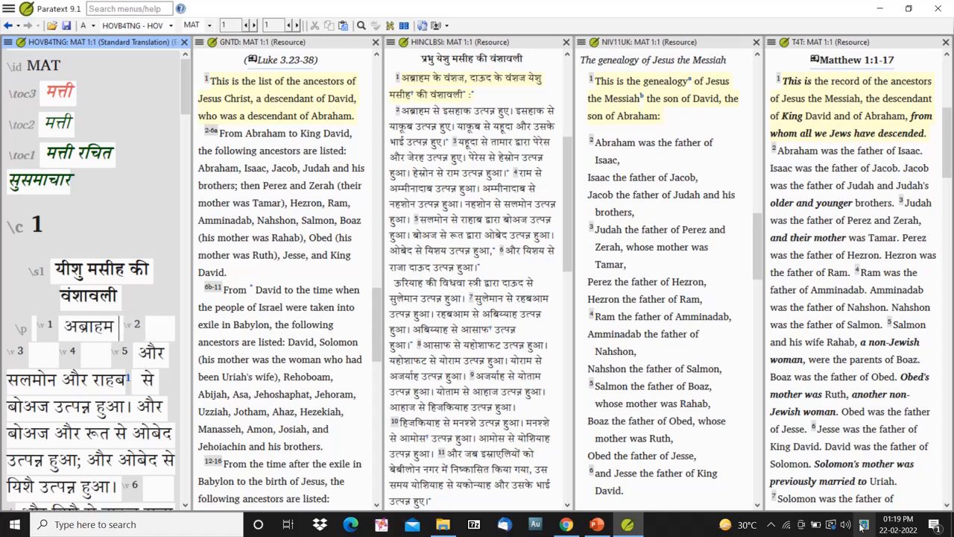
pyautogui.write(' कि')
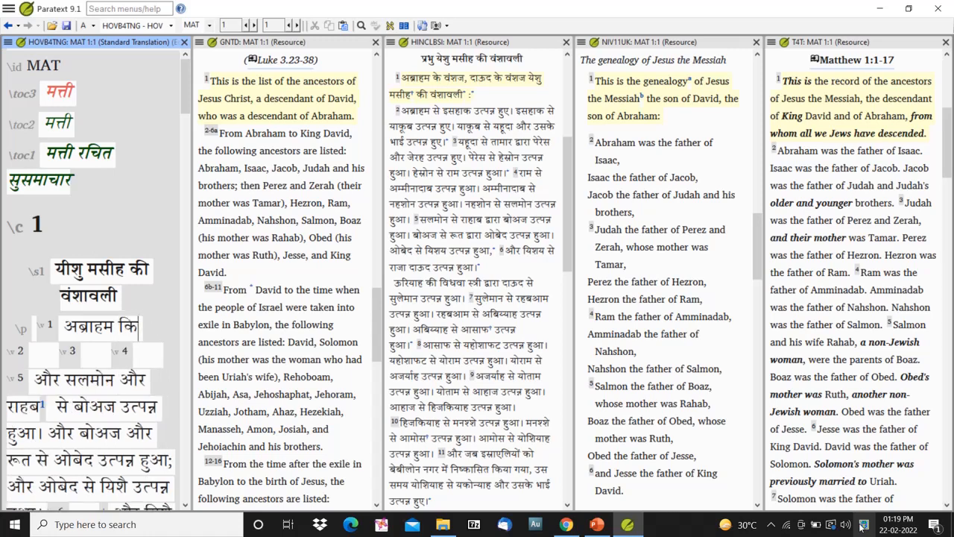
pyautogui.press('BackSpace')
pyautogui.write('ी स')
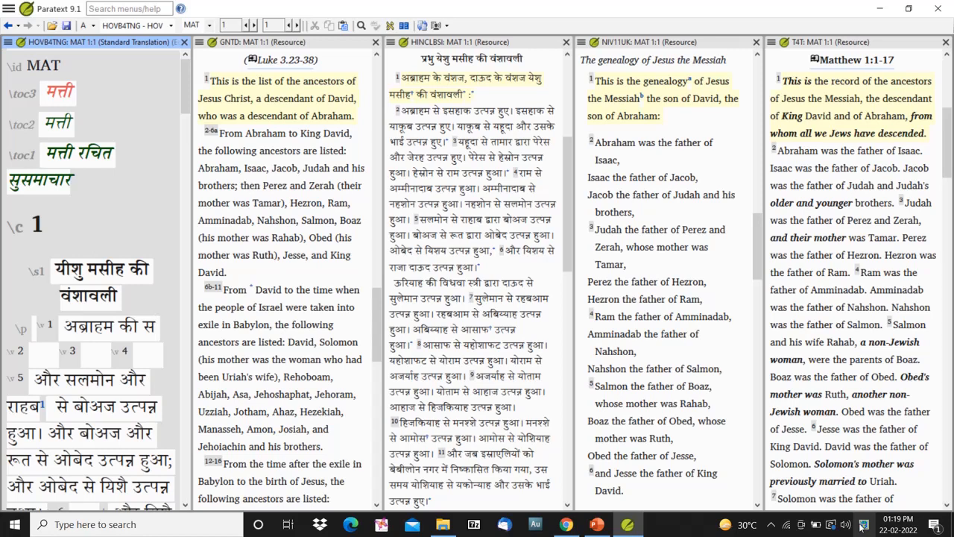
pyautogui.write('ं')
pyautogui.write('तान')
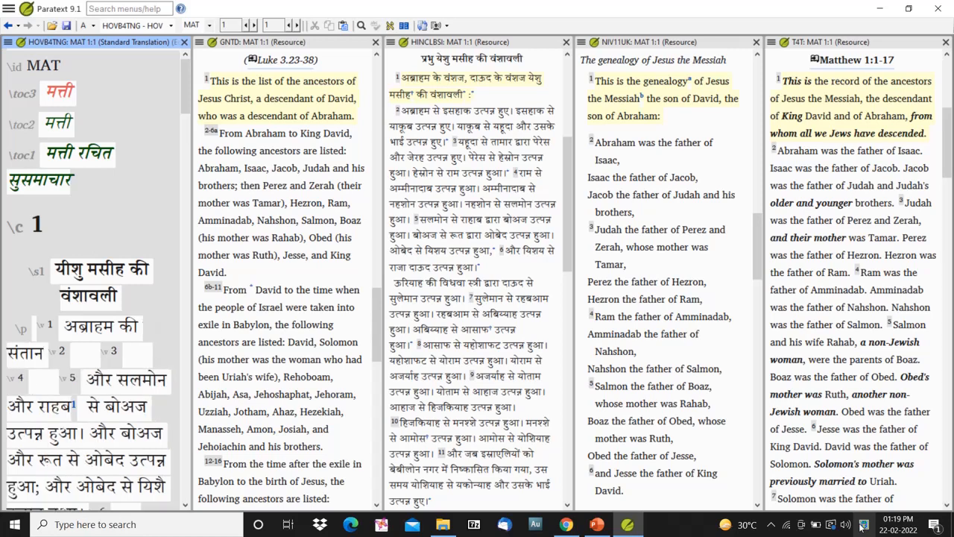
# Respell the last word of Matthew 1:1 as "सन्तान" and add a comma after it
pyautogui.press('BackSpace')
pyautogui.press('BackSpace')
pyautogui.press('BackSpace')
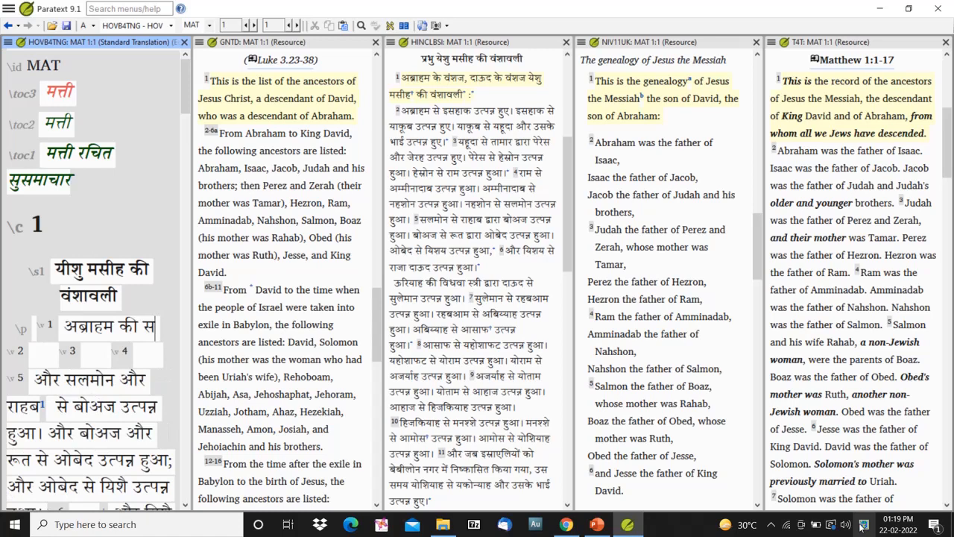
pyautogui.press('BackSpace')
pyautogui.press('BackSpace')
pyautogui.write('स')
pyautogui.write('न्त')
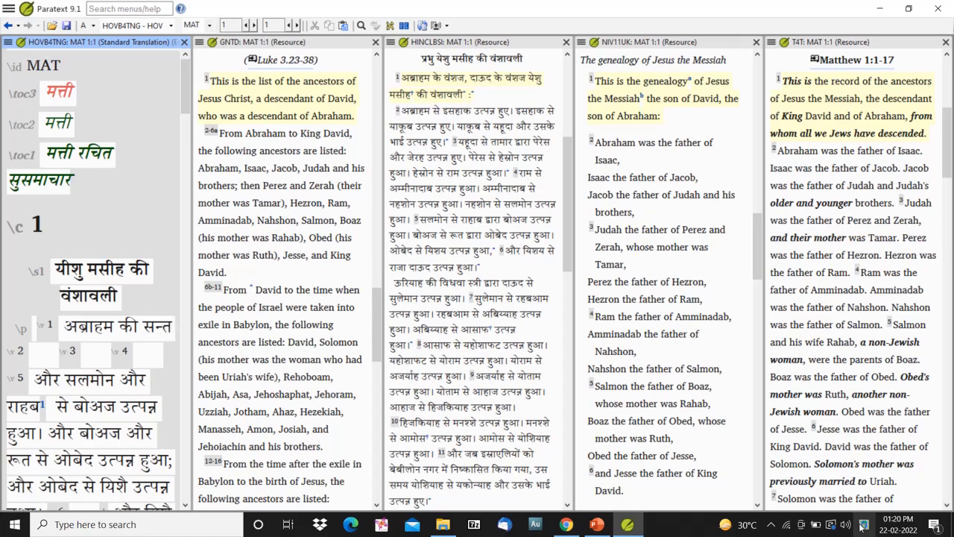
pyautogui.write('ा')
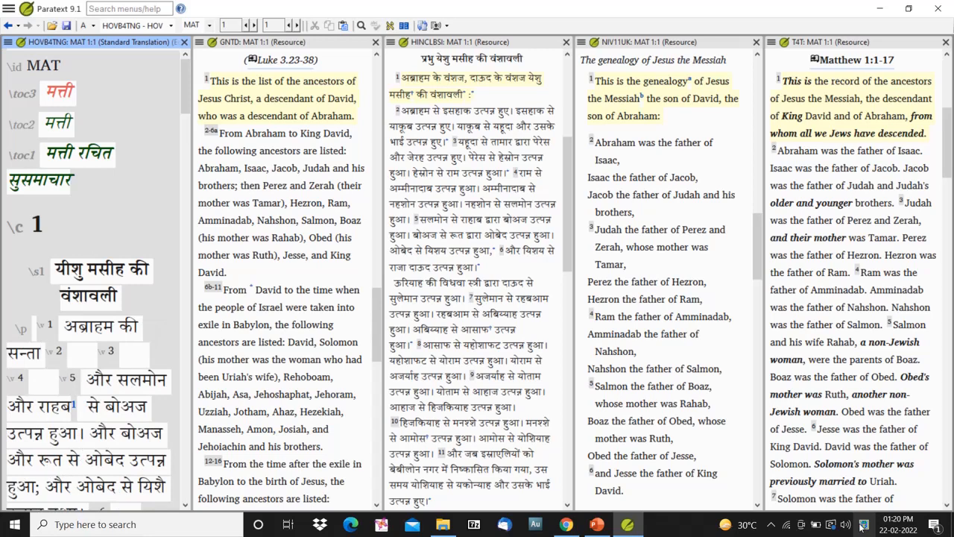
pyautogui.write('न')
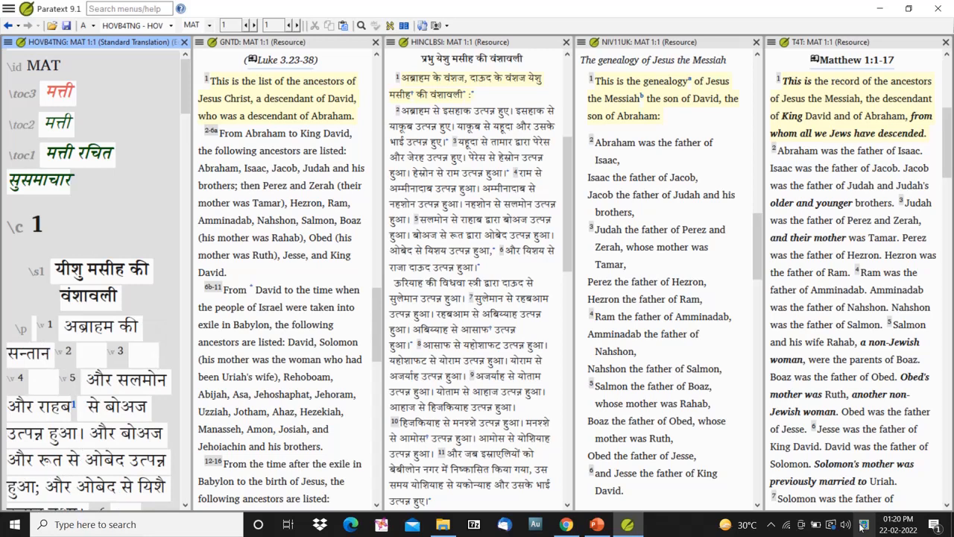
pyautogui.write(',')
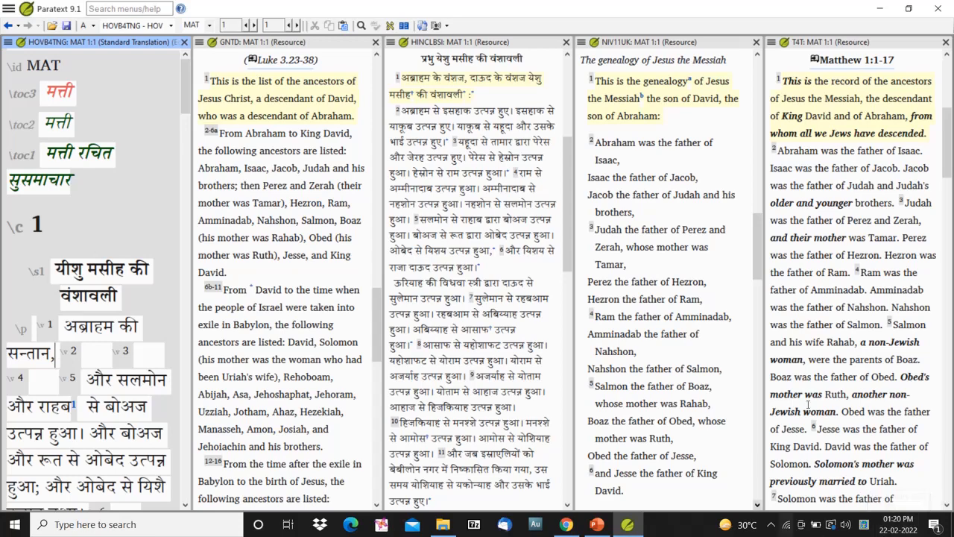
# Examine which context commands Basic view offers at the word दाऊद in Matthew 1:6, without using any of them
pyautogui.scroll(-3, 159, 389)
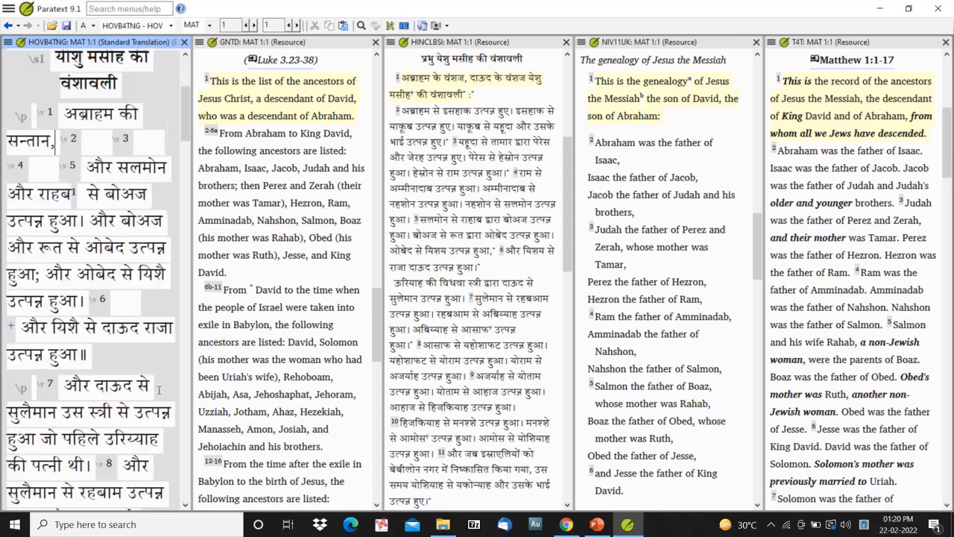
pyautogui.scroll(-4, 159, 389)
pyautogui.scroll(3, 158, 389)
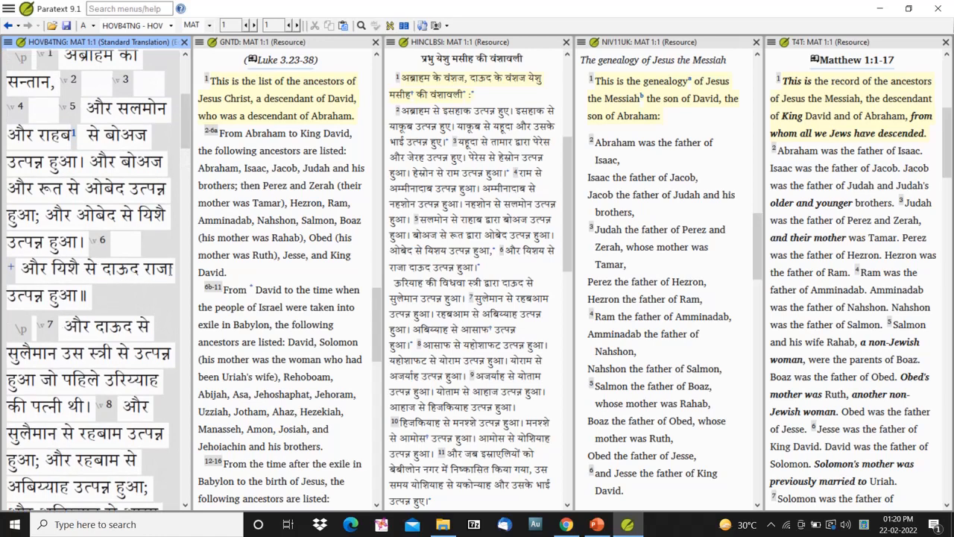
pyautogui.click(173, 270)
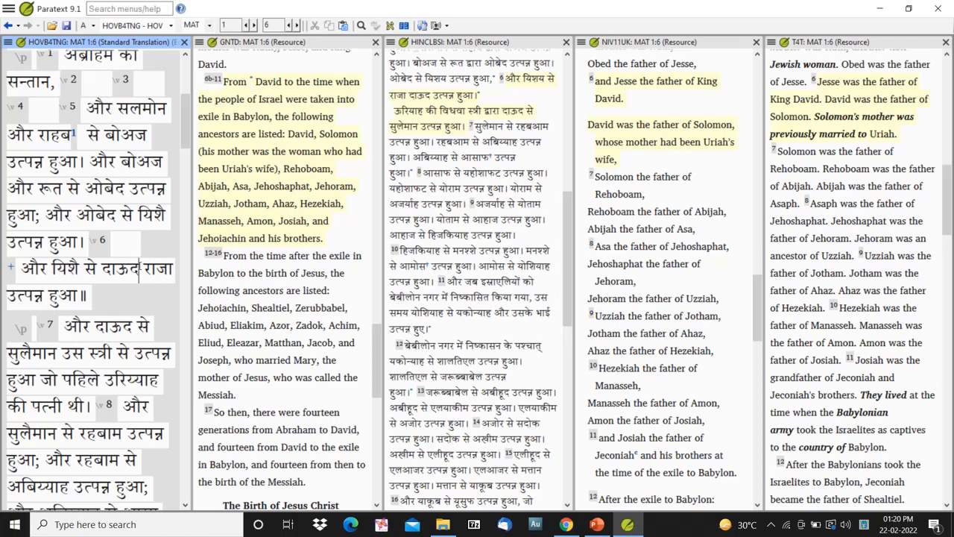
pyautogui.rightClick(139, 268)
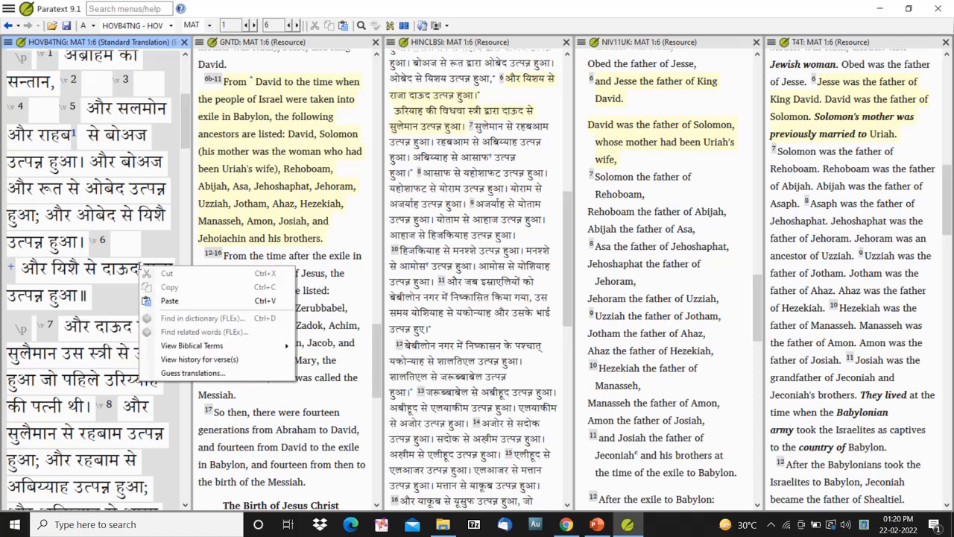
pyautogui.press('Escape')
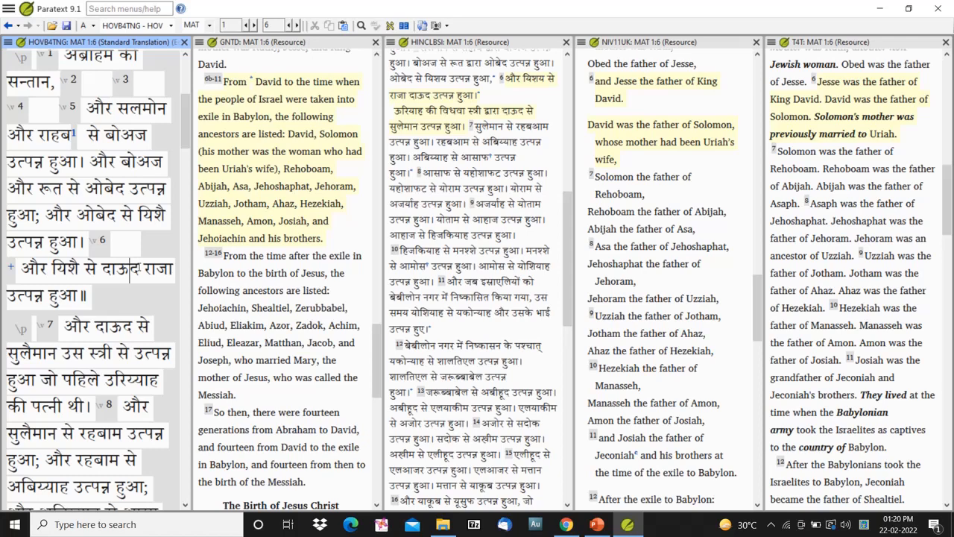
pyautogui.press('Right')
pyautogui.rightClick(139, 266)
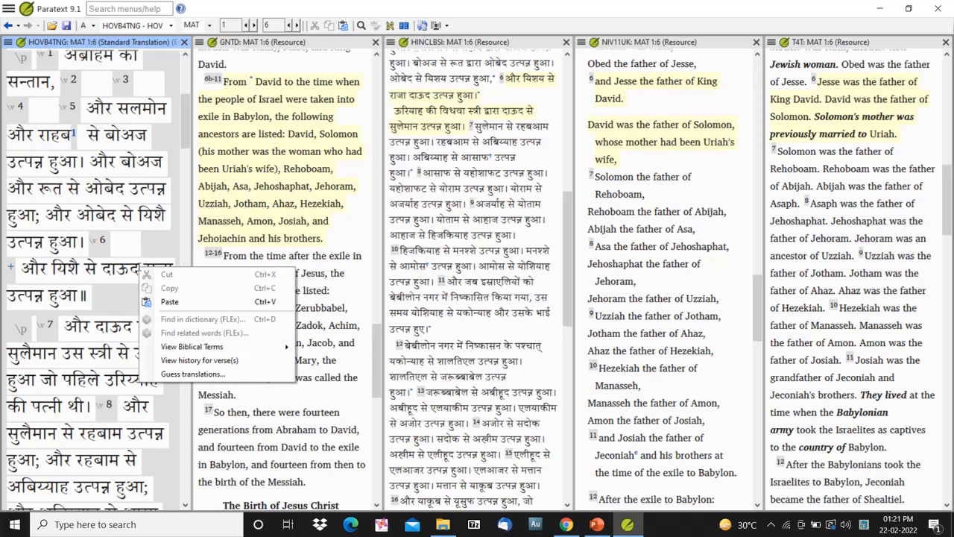
pyautogui.click(119, 264)
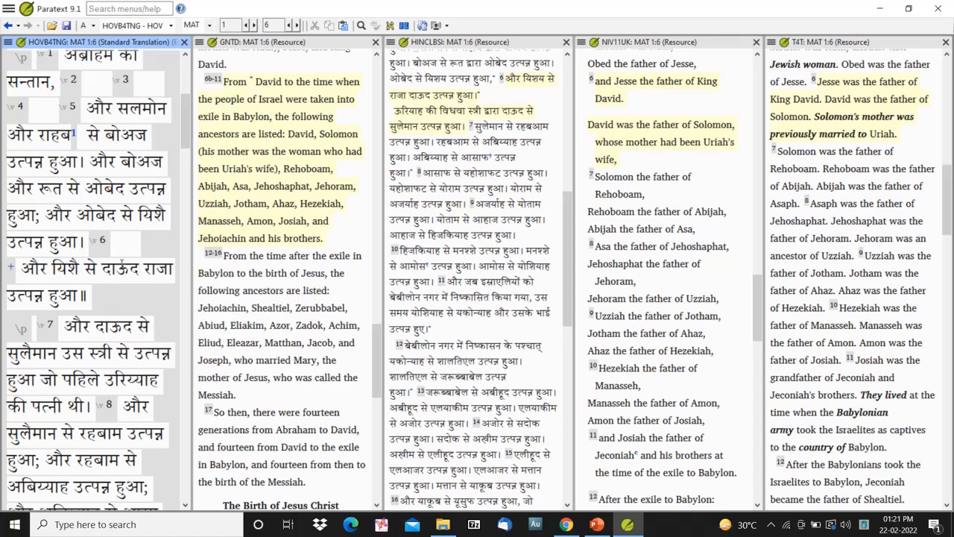
# Save the Matthew edits while switching from Basic to Standard view, and open the context commands at the word दाऊद in Matthew 1:7
pyautogui.hotkey('ctrl', 'e')
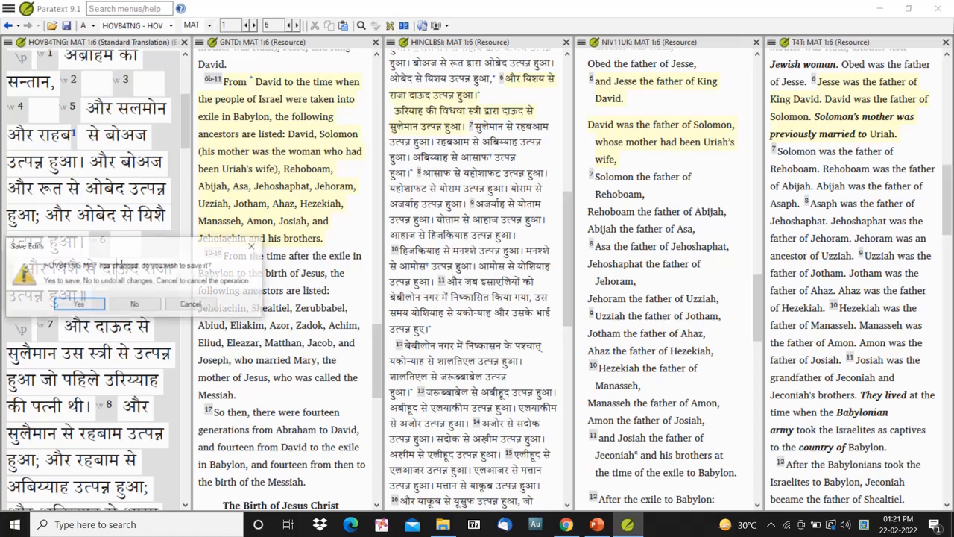
pyautogui.press('Return')
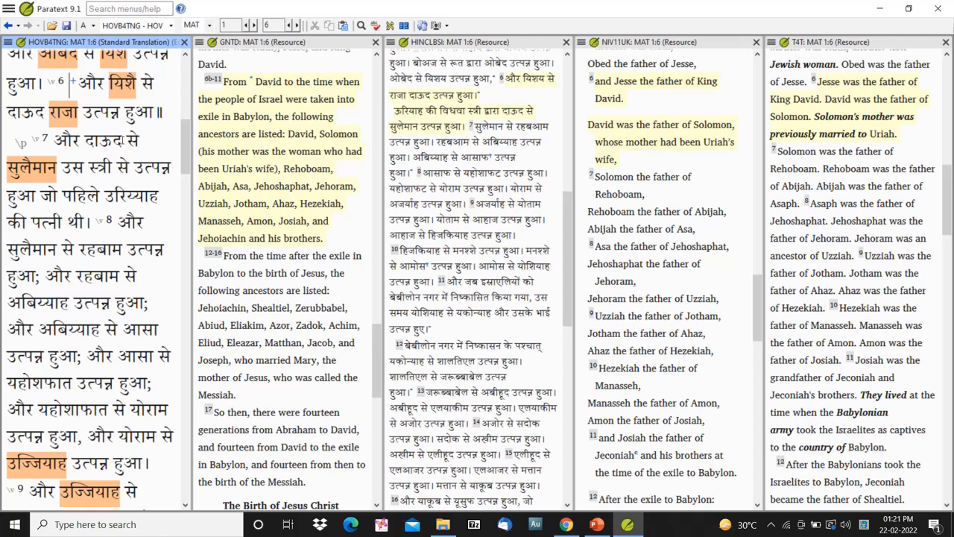
pyautogui.click(123, 141)
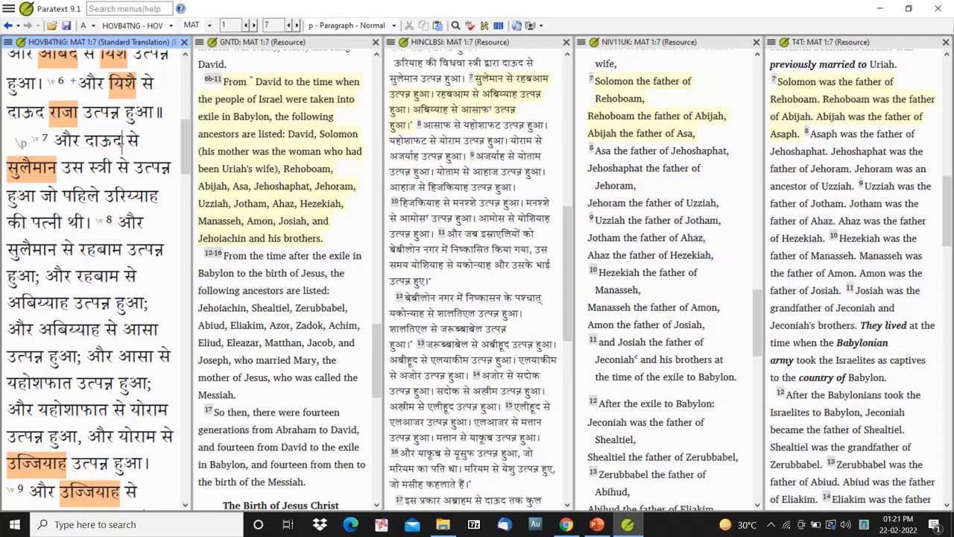
pyautogui.rightClick(122, 141)
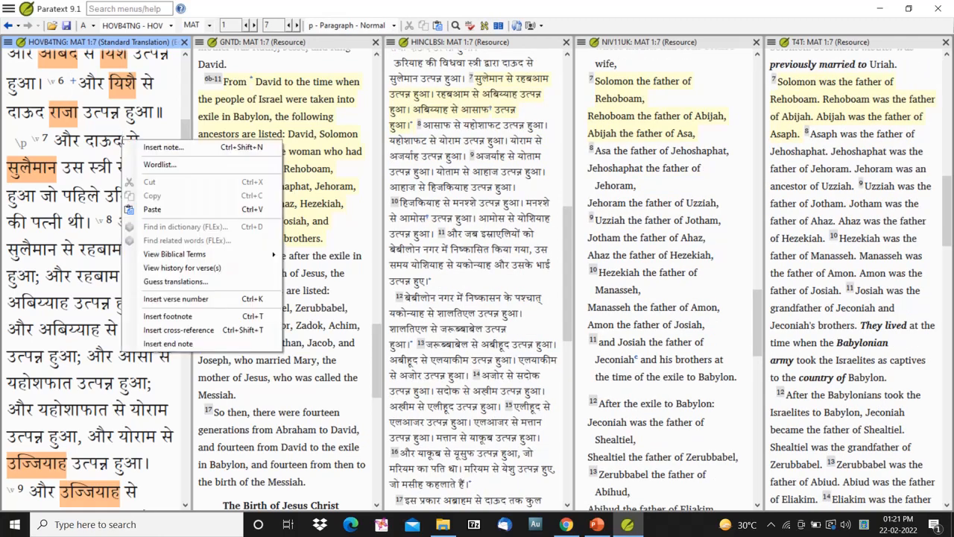
# Insert a footnote after दाऊद in Matthew 1:7 of the HOVB4TNG project with the text "भजन 91"
pyautogui.click(177, 316)
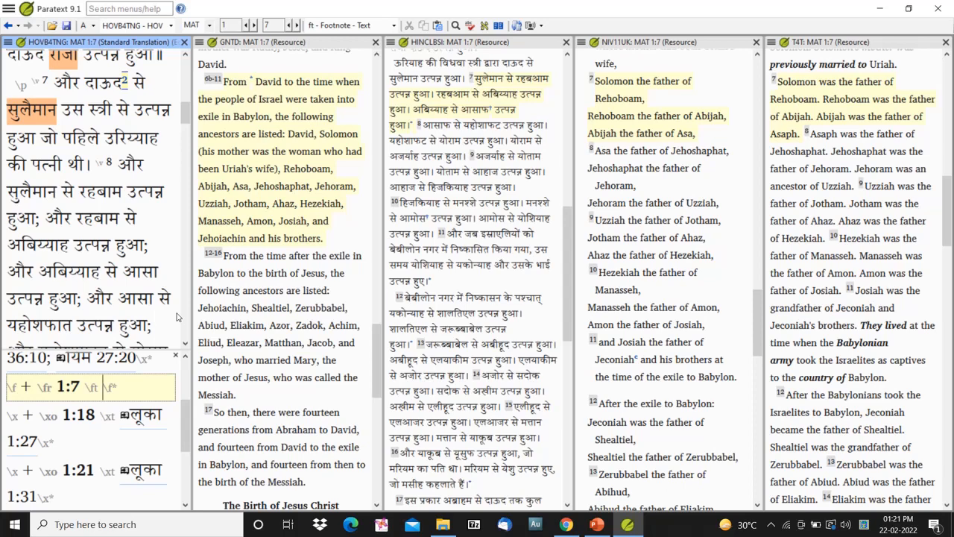
pyautogui.write('भजन 91')
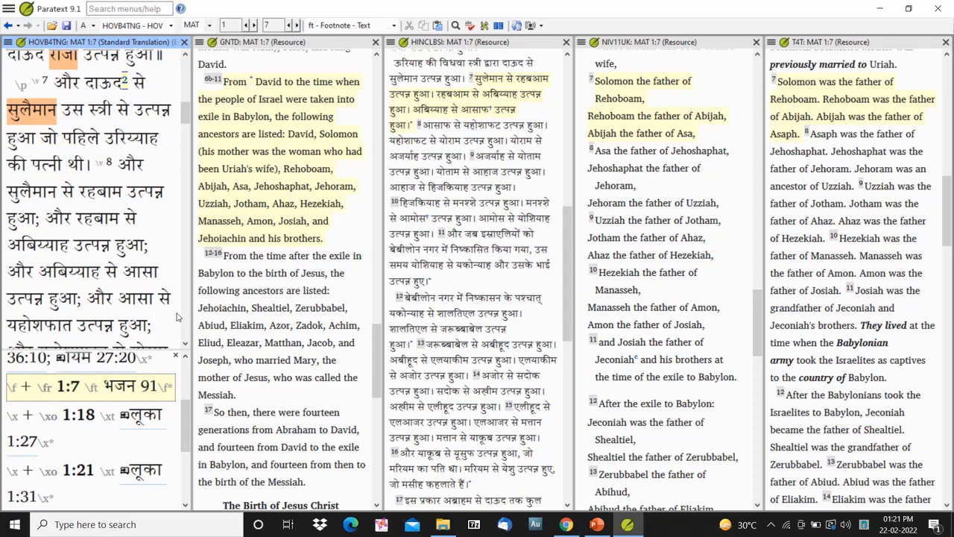
# Clear the text of the Matthew 1:7 footnote, keeping the empty note in place
pyautogui.press('BackSpace')
pyautogui.press('BackSpace')
pyautogui.press('BackSpace')
pyautogui.press('BackSpace')
pyautogui.press('BackSpace')
pyautogui.press('BackSpace')
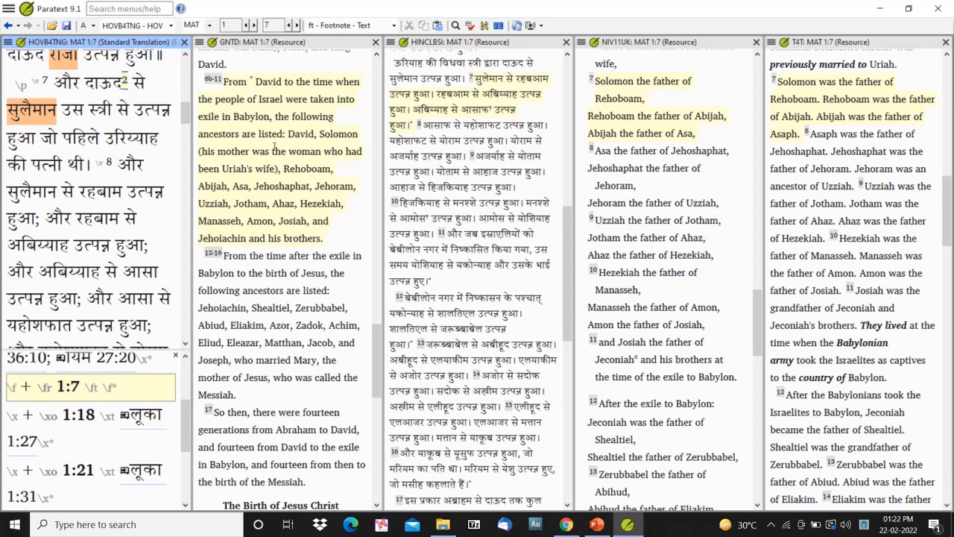
# Show the footnotes of the GNTD resource and go to the 1.6b-11 cross-reference and its caller in the text
pyautogui.click(199, 45)
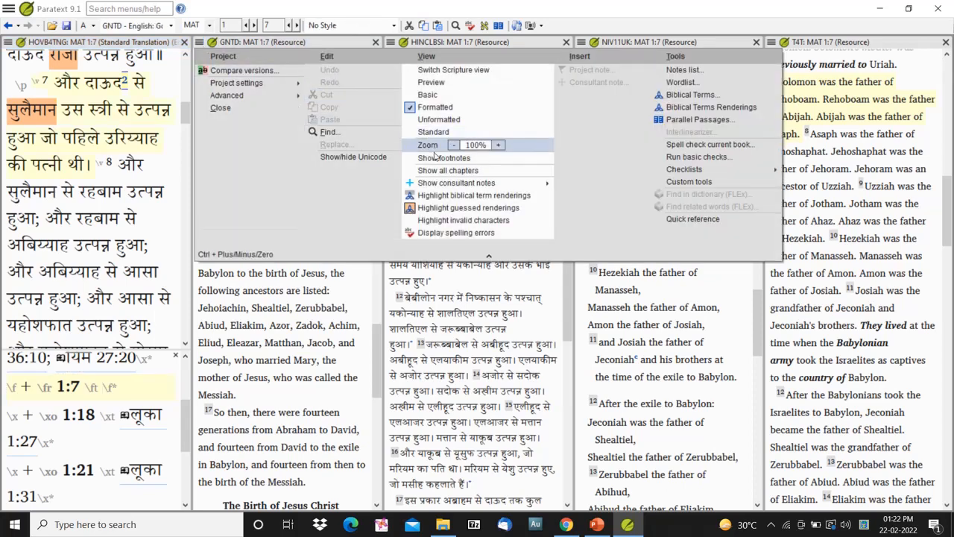
pyautogui.click(476, 162)
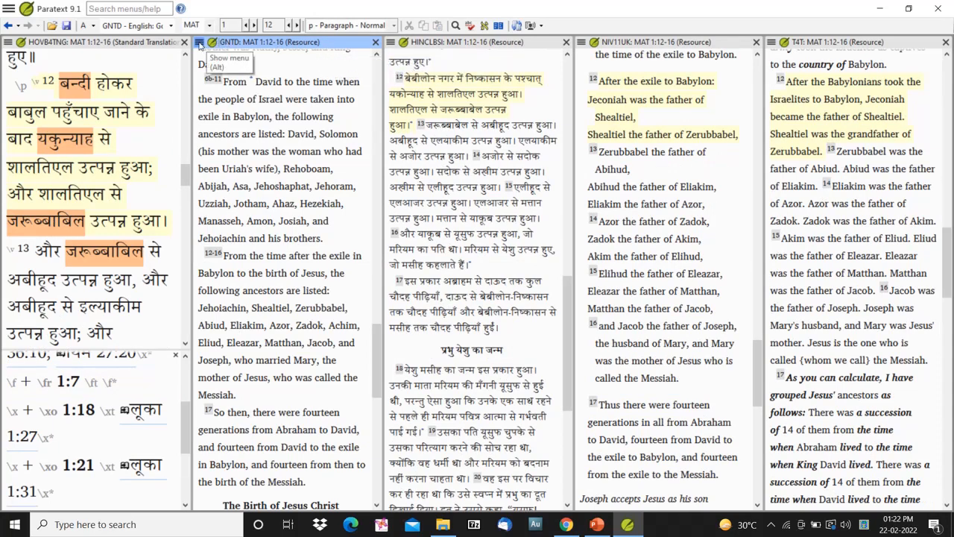
pyautogui.click(199, 44)
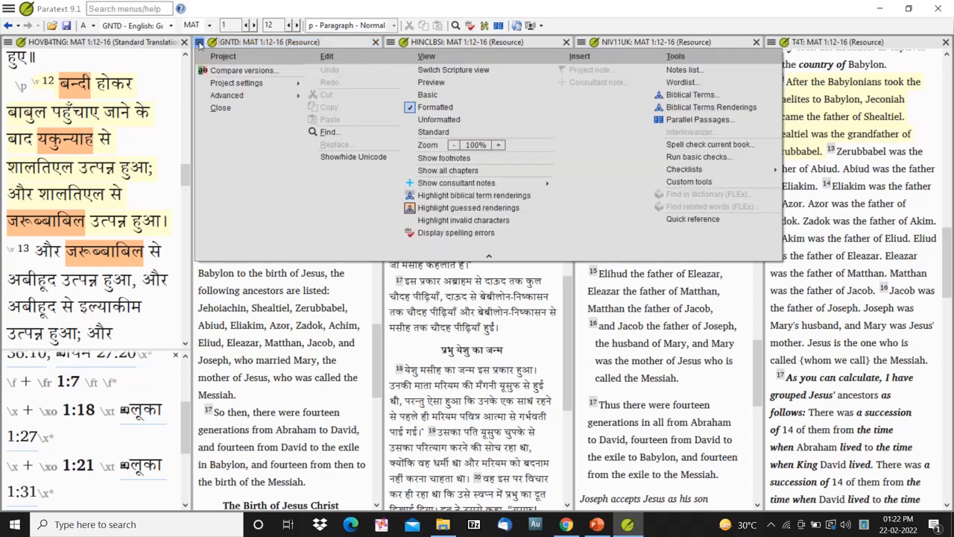
pyautogui.click(504, 160)
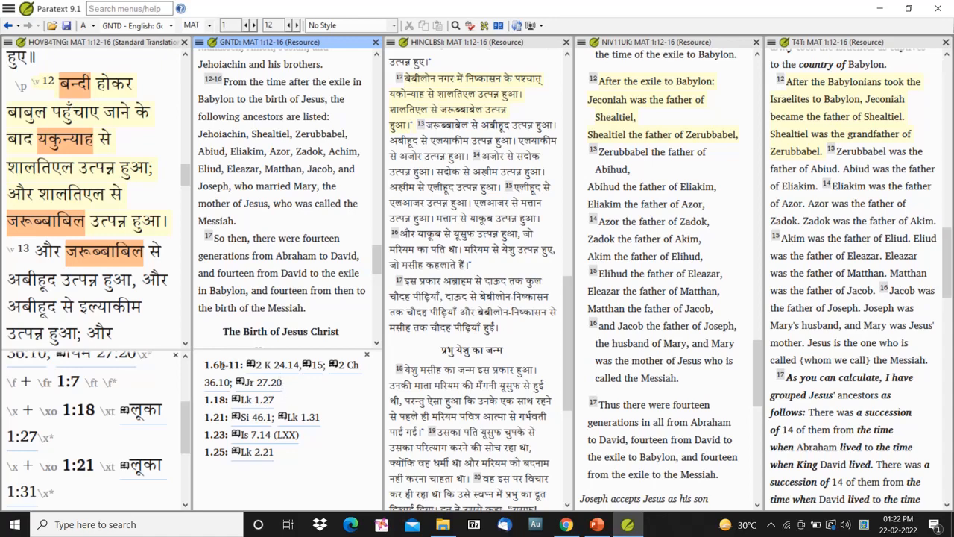
pyautogui.click(220, 364)
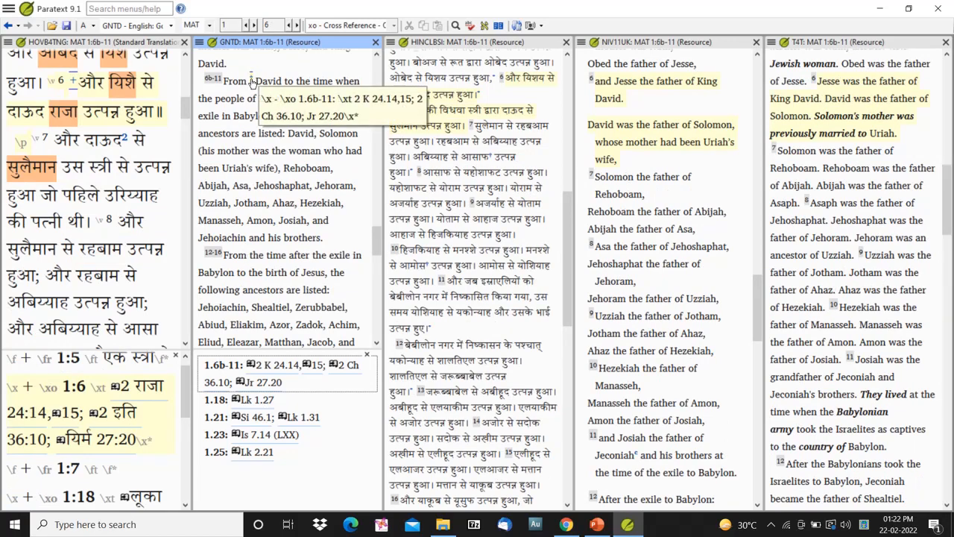
pyautogui.click(251, 81)
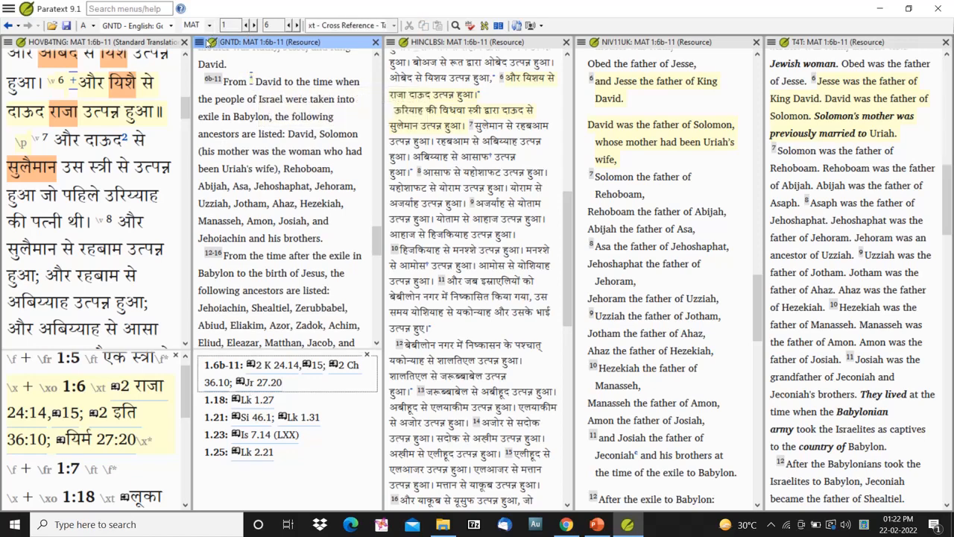
# Hide the GNTD footnotes and reopen them from the cross-reference caller in verse 6b-11
pyautogui.click(201, 43)
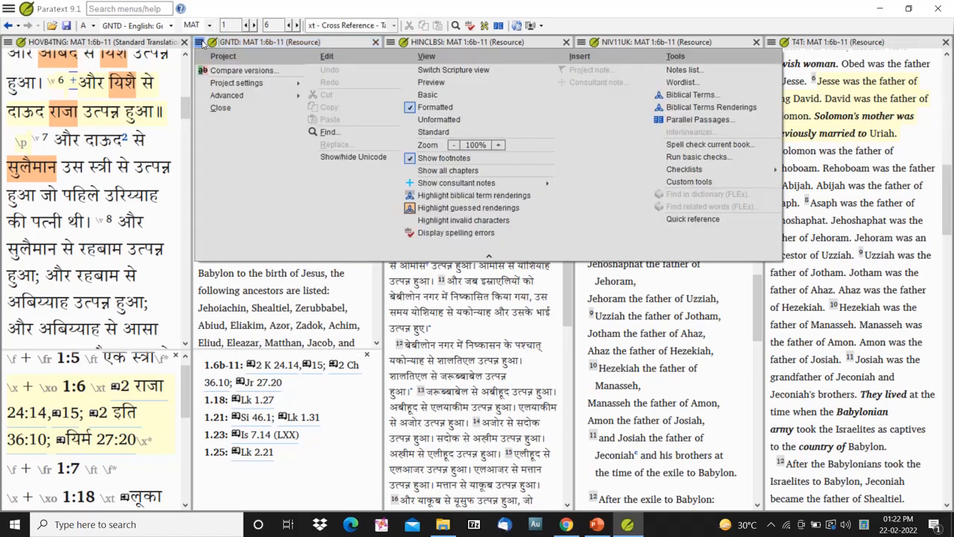
pyautogui.click(473, 161)
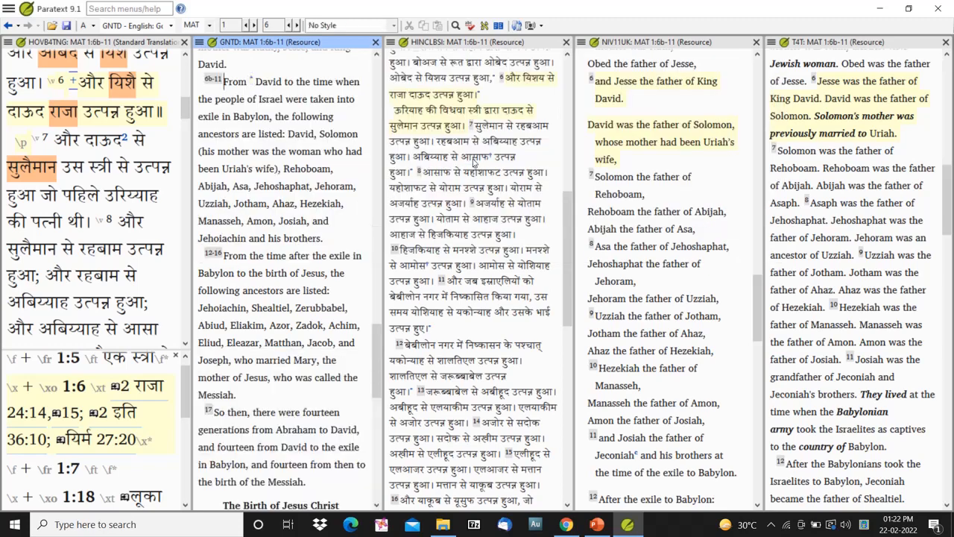
pyautogui.click(252, 82)
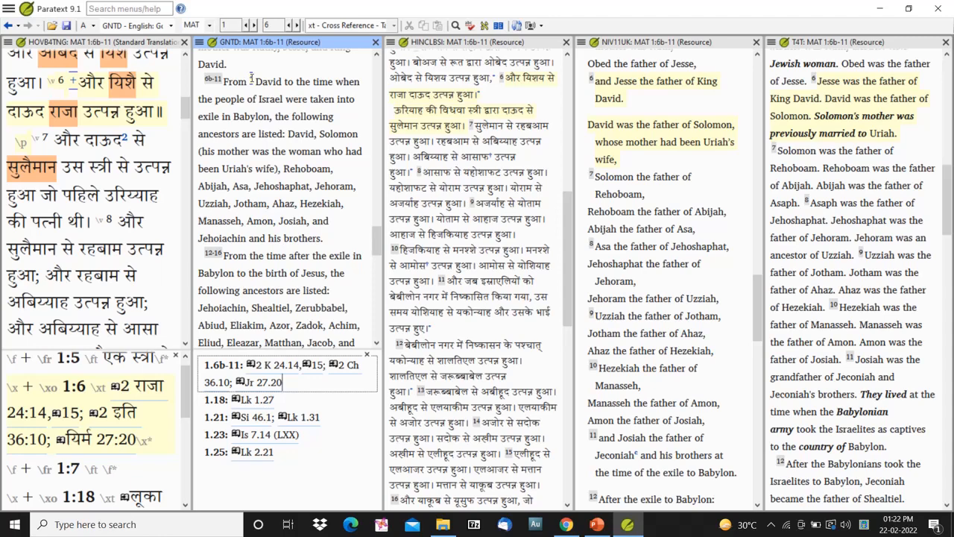
# Insert a section heading marker \s before the paragraph that starts Matthew 1:7 in HOVB4TNG
pyautogui.scroll(5, 161, 109)
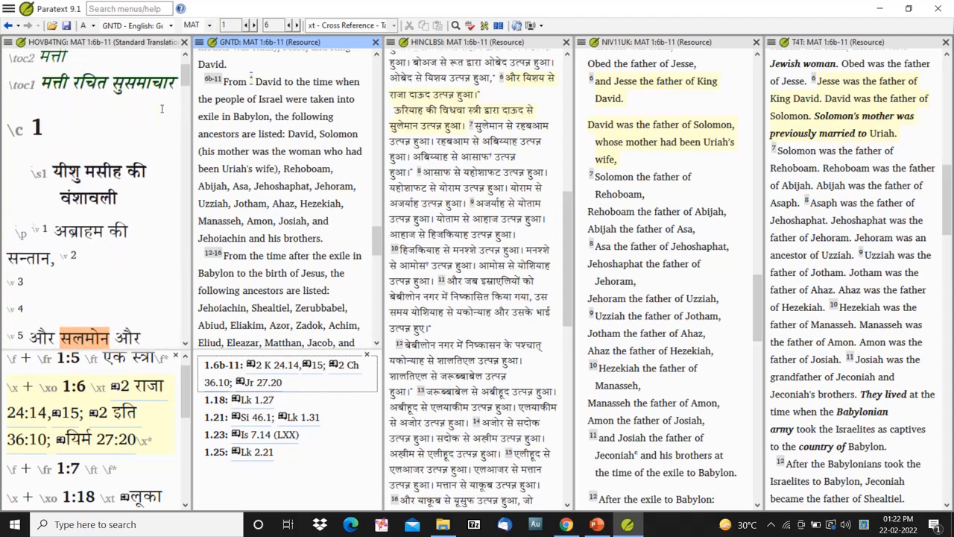
pyautogui.scroll(1, 161, 109)
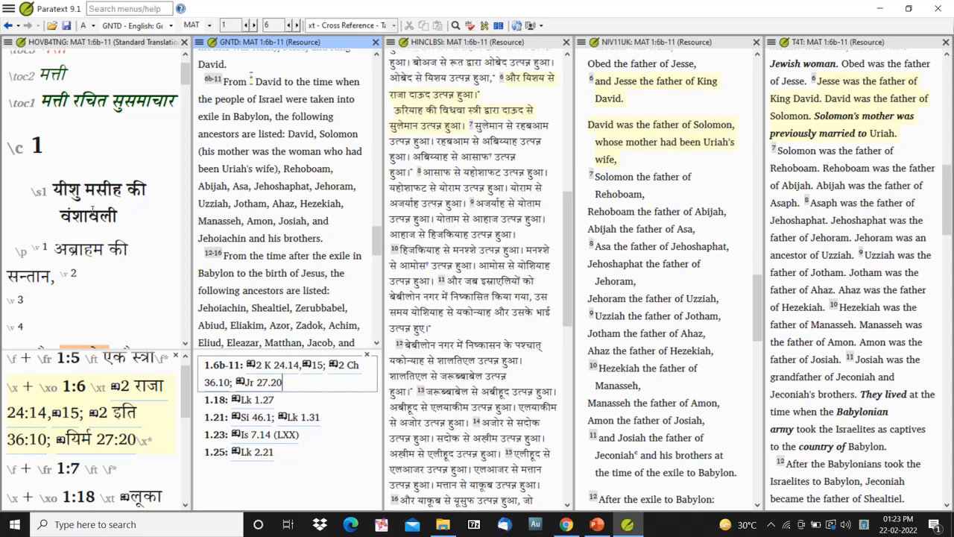
pyautogui.scroll(-10, 92, 210)
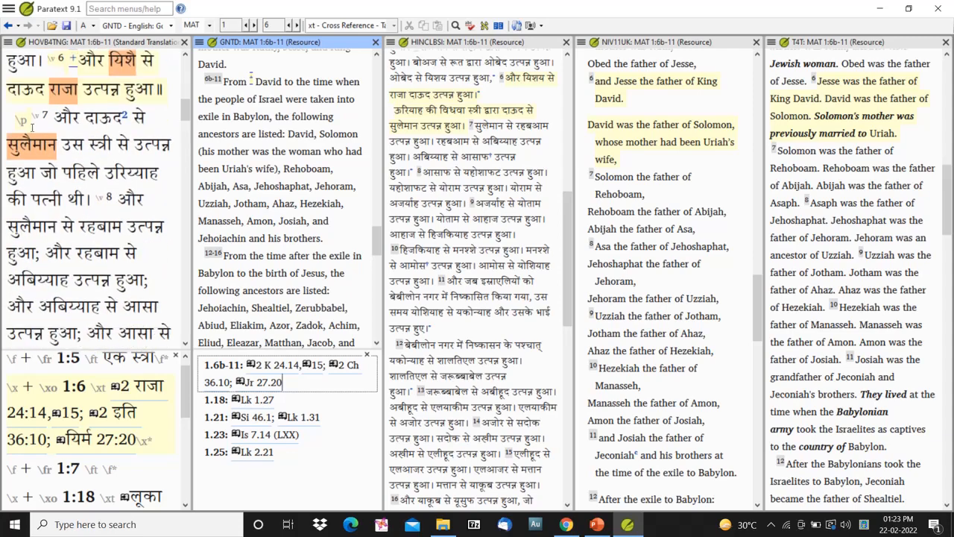
pyautogui.click(20, 120)
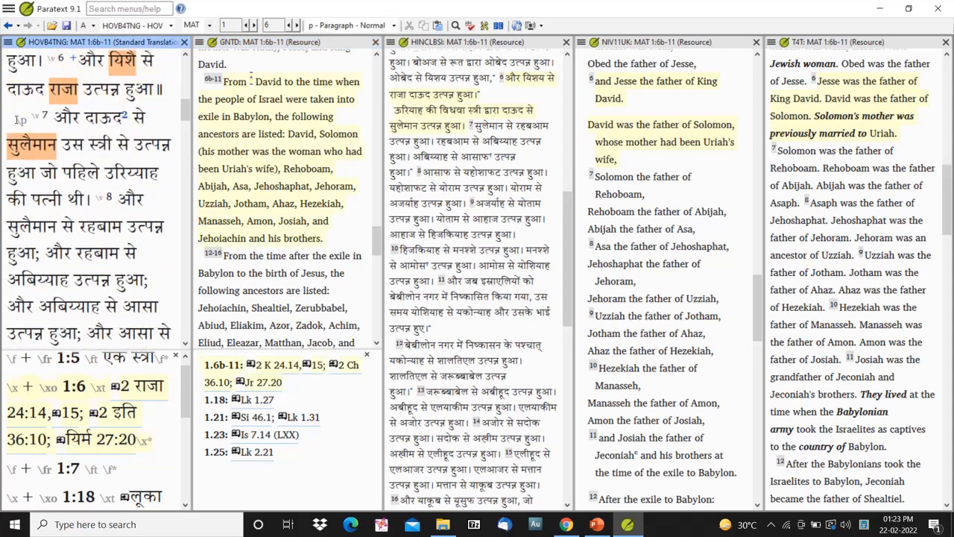
pyautogui.write('\\')
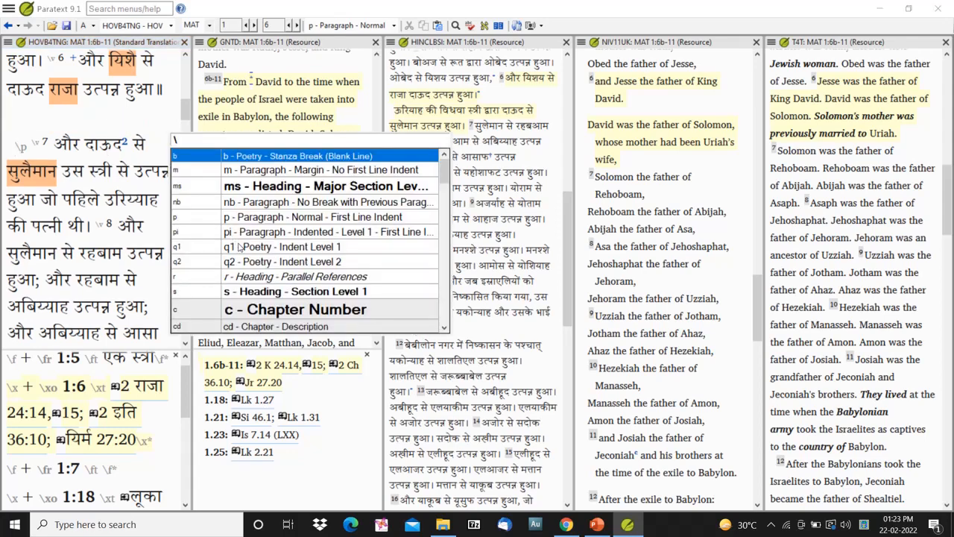
pyautogui.click(256, 293)
pyautogui.write('s')
pyautogui.press('Return')
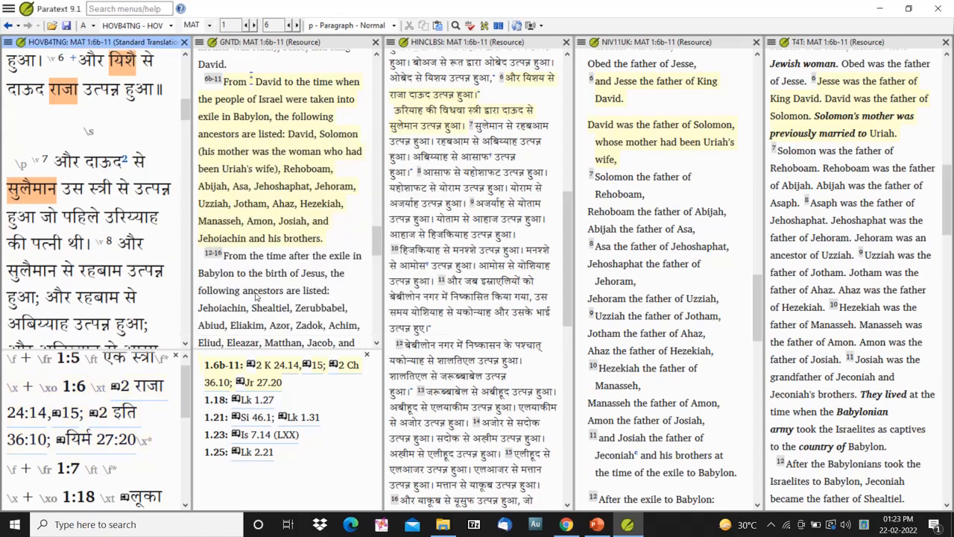
# Enter "दाऊद राजा के बारे में" as the section heading above Matthew 1:7
pyautogui.write('दाऊद रा')
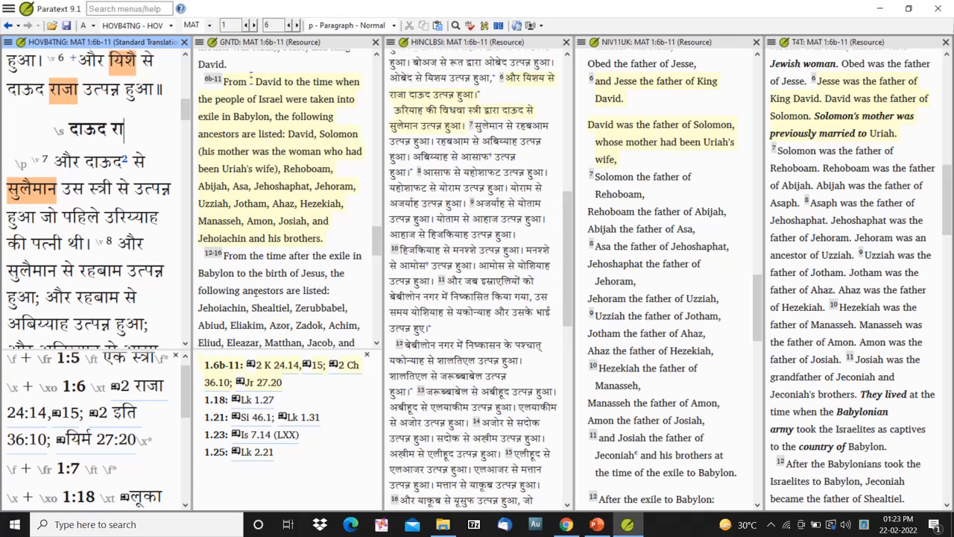
pyautogui.write('जा')
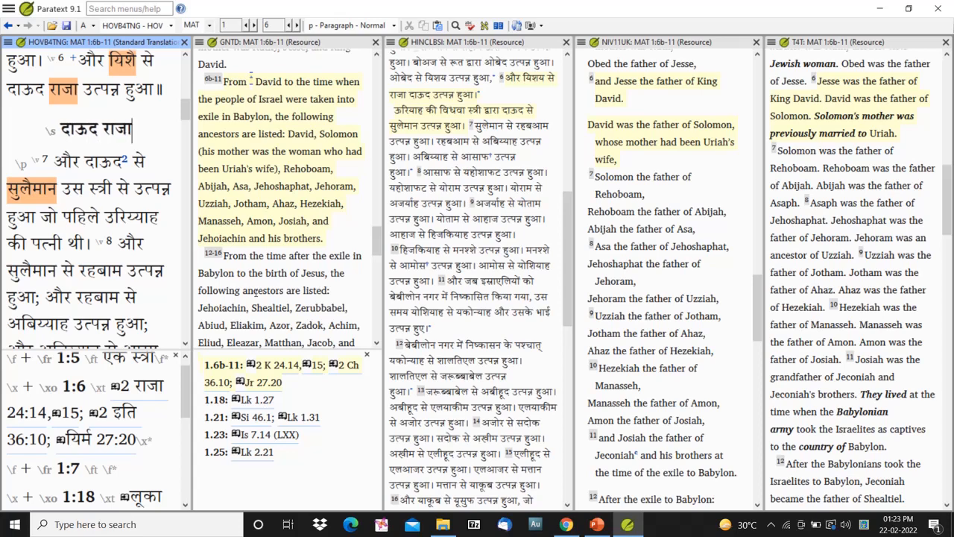
pyautogui.write(' क')
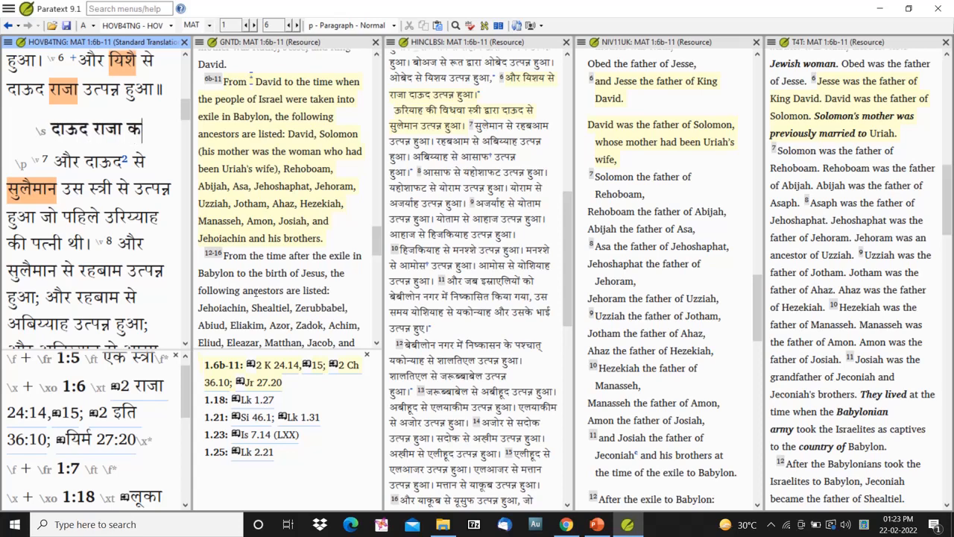
pyautogui.write('े बार')
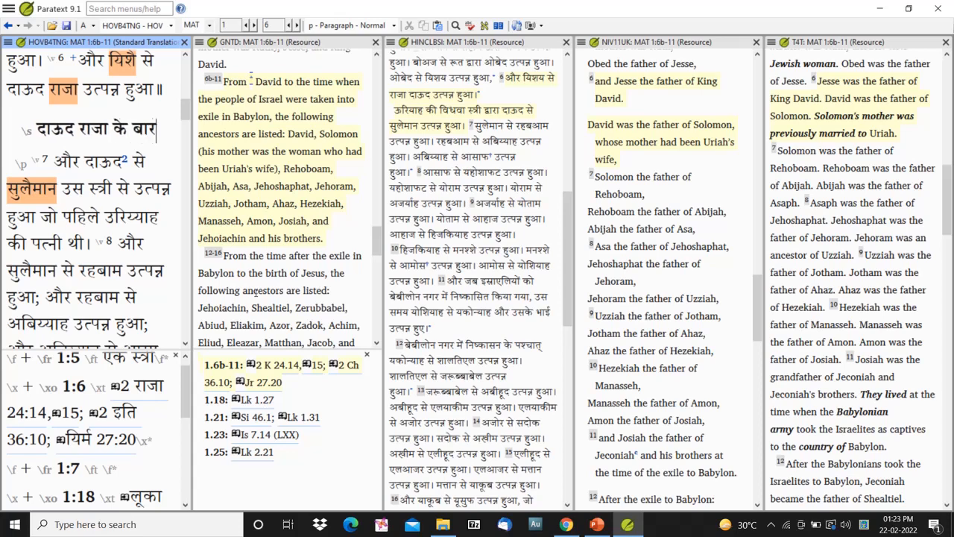
pyautogui.write('े मे')
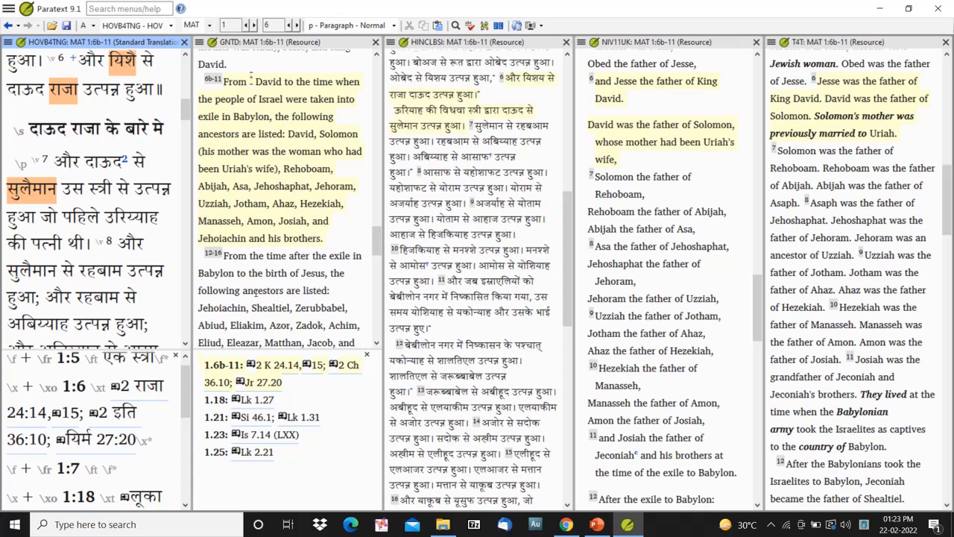
pyautogui.write('ं')
# Switch HOVB4TNG to Preview view and examine the heading above verse 7 and the start of Matthew 1
pyautogui.hotkey('ctrl', 'e')
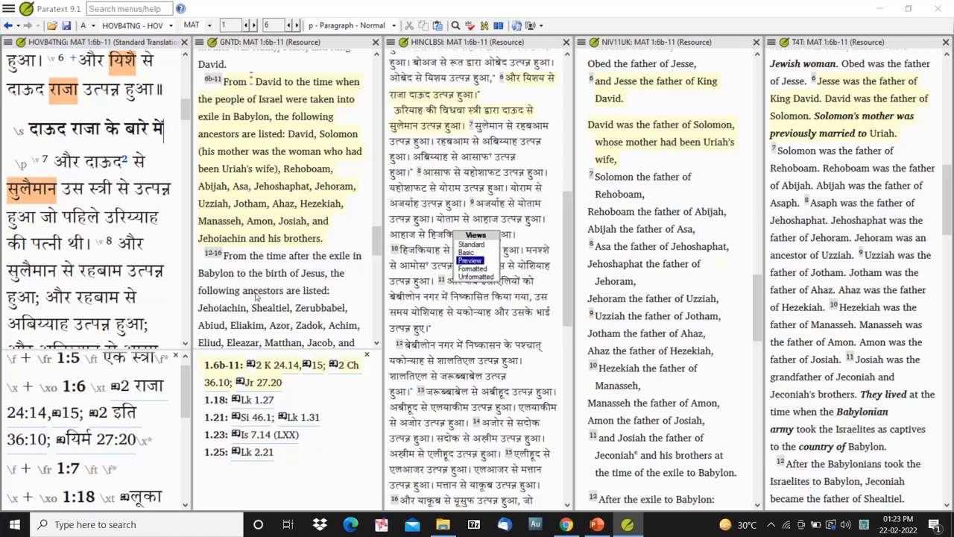
pyautogui.press('Return')
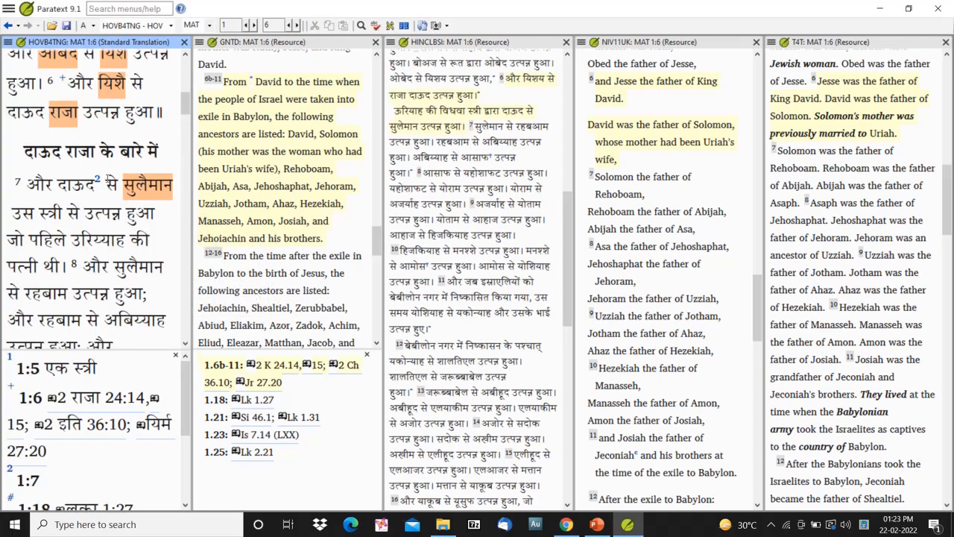
pyautogui.moveTo(161, 152); pyautogui.dragTo(6, 155)
pyautogui.scroll(6, 74, 141)
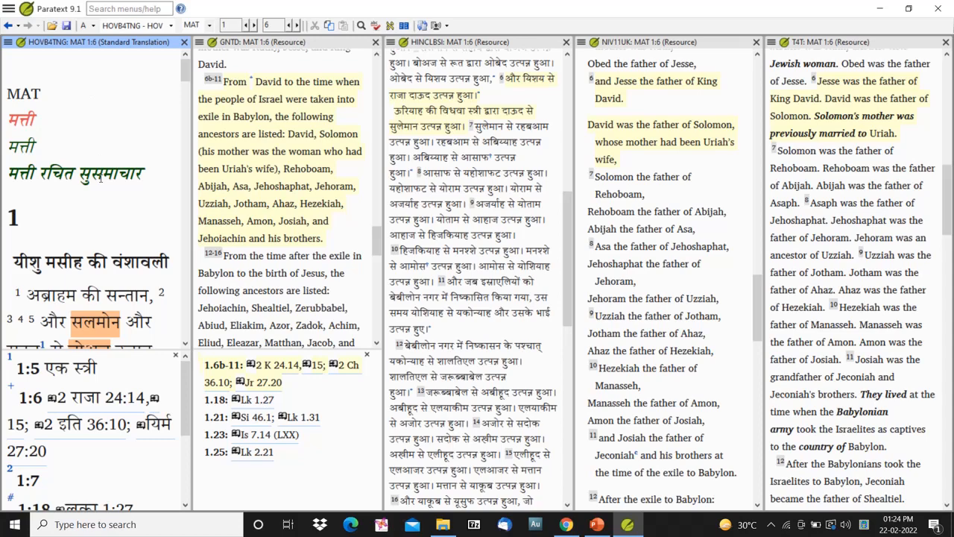
pyautogui.scroll(-5, 101, 177)
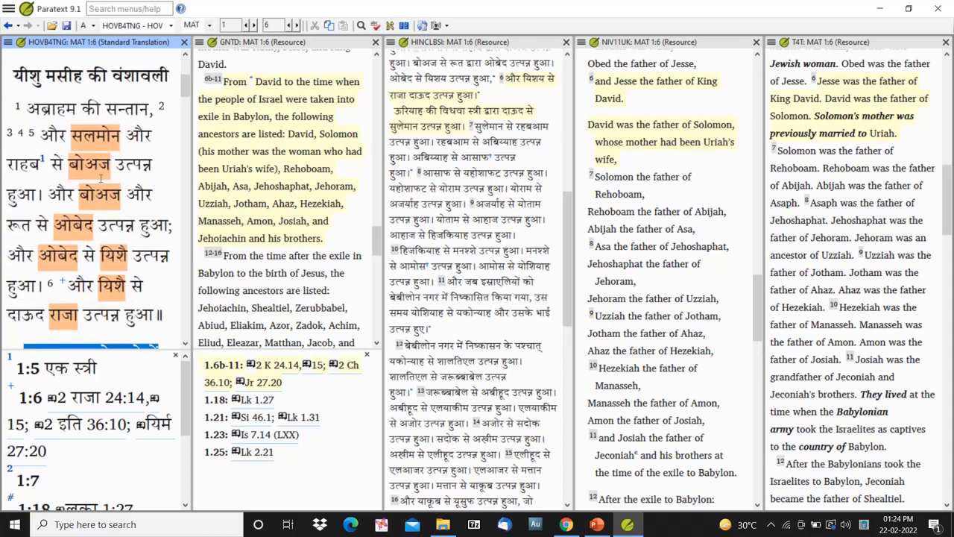
# Switch HOVB4TNG to Basic view and delete the text of Matthew 1:6 after its cross-reference caller
pyautogui.hotkey('ctrl', 'e')
pyautogui.hotkey('ctrl', 'e')
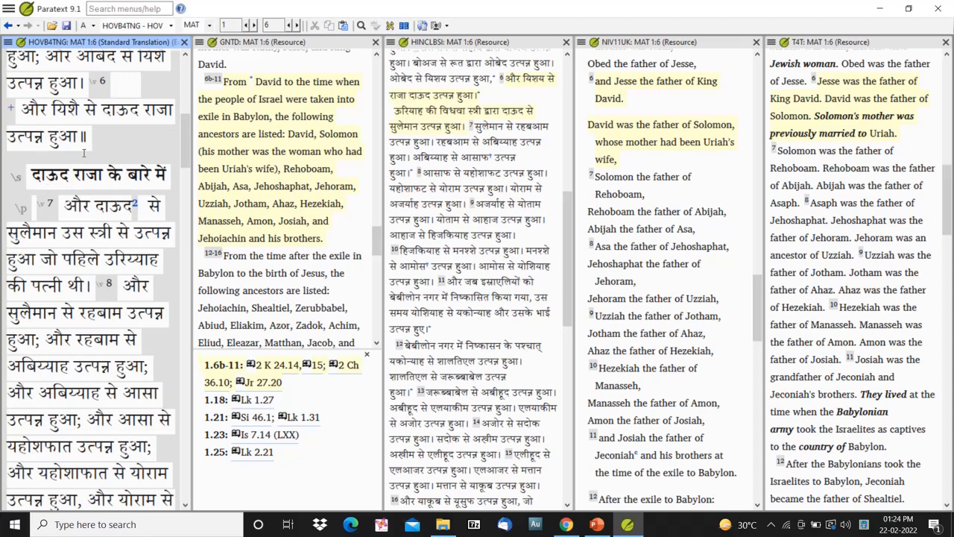
pyautogui.click(22, 109)
pyautogui.press('Delete')
pyautogui.press('Delete')
pyautogui.press('Delete')
pyautogui.press('Delete')
pyautogui.press('Delete')
pyautogui.press('Delete')
pyautogui.press('Delete')
pyautogui.press('Delete')
pyautogui.press('Delete')
pyautogui.press('Delete')
pyautogui.press('Delete')
pyautogui.press('Delete')
pyautogui.press('Delete')
pyautogui.press('Delete')
pyautogui.press('Delete')
pyautogui.press('Delete')
pyautogui.press('Delete')
pyautogui.press('Delete')
pyautogui.press('Delete')
pyautogui.press('Delete')
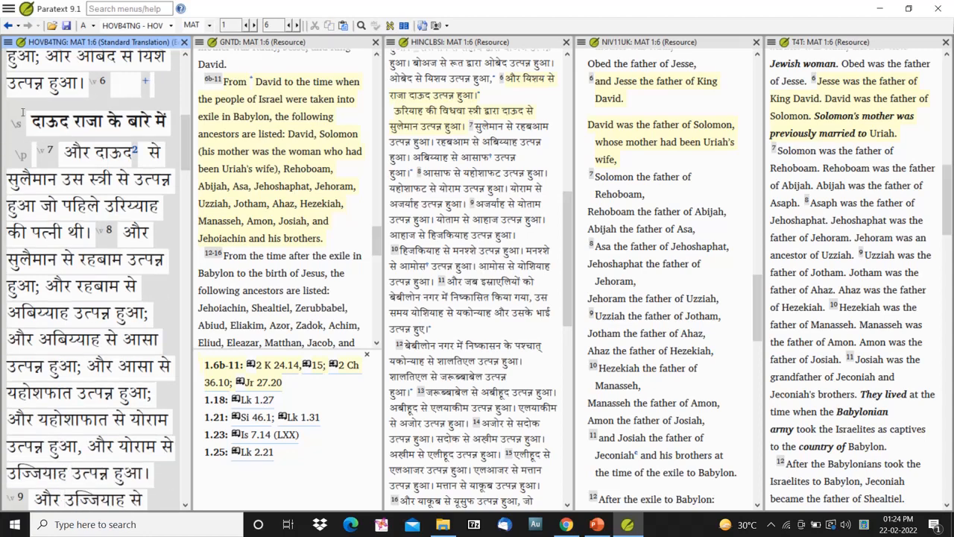
# Delete the closing part of Matthew 1:5 so that its text ends at "उत्पन्न हुआ। औ"
pyautogui.click(83, 83)
pyautogui.press('BackSpace')
pyautogui.press('BackSpace')
pyautogui.press('BackSpace')
pyautogui.press('BackSpace')
pyautogui.press('BackSpace')
pyautogui.press('BackSpace')
pyautogui.press('BackSpace')
pyautogui.press('BackSpace')
pyautogui.press('BackSpace')
pyautogui.press('BackSpace')
pyautogui.press('BackSpace')
pyautogui.press('BackSpace')
pyautogui.press('BackSpace')
pyautogui.press('BackSpace')
pyautogui.press('BackSpace')
pyautogui.press('BackSpace')
pyautogui.press('BackSpace')
pyautogui.press('BackSpace')
pyautogui.press('BackSpace')
pyautogui.press('BackSpace')
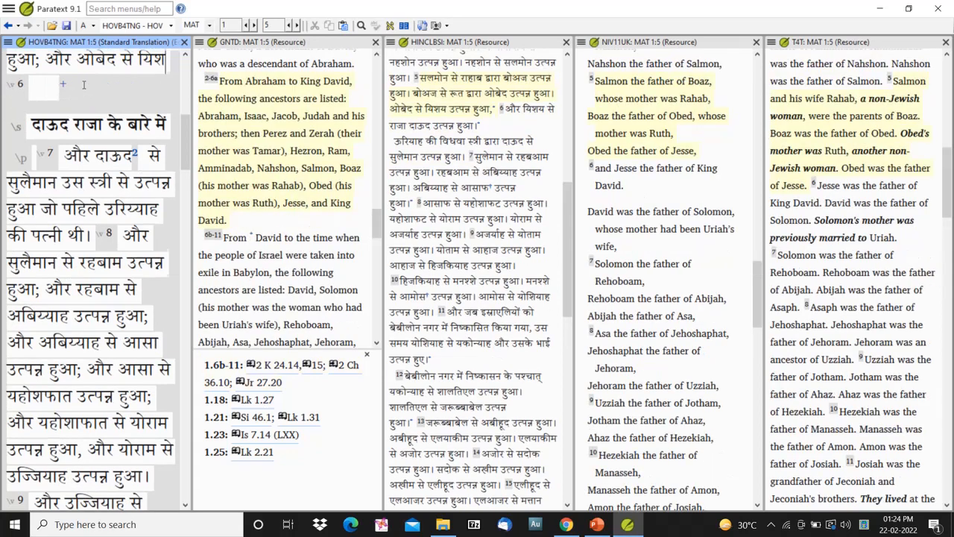
pyautogui.press('BackSpace')
pyautogui.press('BackSpace')
pyautogui.press('BackSpace')
pyautogui.press('BackSpace')
pyautogui.press('BackSpace')
pyautogui.press('BackSpace')
pyautogui.press('BackSpace')
pyautogui.press('BackSpace')
pyautogui.press('BackSpace')
pyautogui.press('BackSpace')
pyautogui.press('BackSpace')
pyautogui.press('BackSpace')
pyautogui.press('BackSpace')
pyautogui.press('BackSpace')
pyautogui.press('BackSpace')
pyautogui.press('BackSpace')
pyautogui.press('BackSpace')
pyautogui.press('BackSpace')
pyautogui.press('BackSpace')
pyautogui.press('BackSpace')
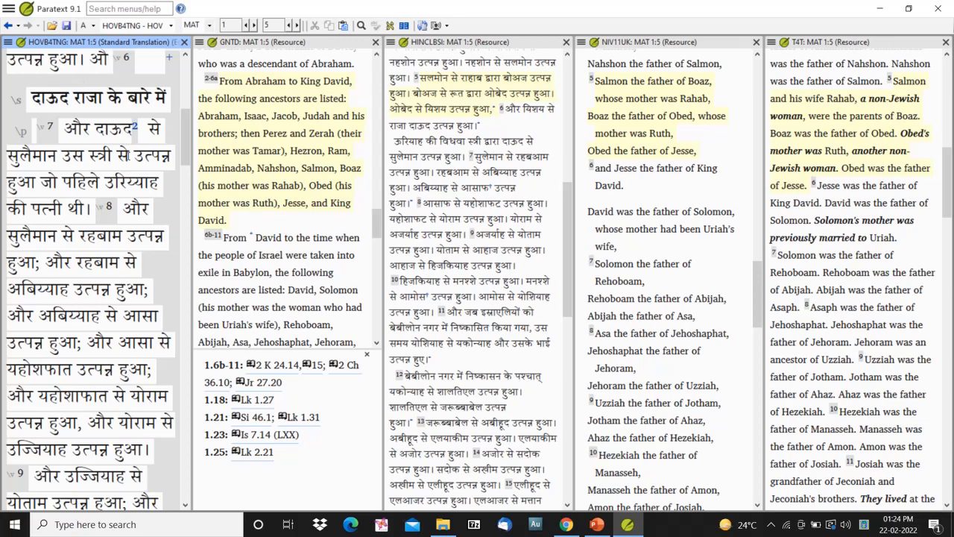
# Try to select the whole of Matthew 1:25 together with its verse number in Basic view
pyautogui.scroll(-15, 128, 156)
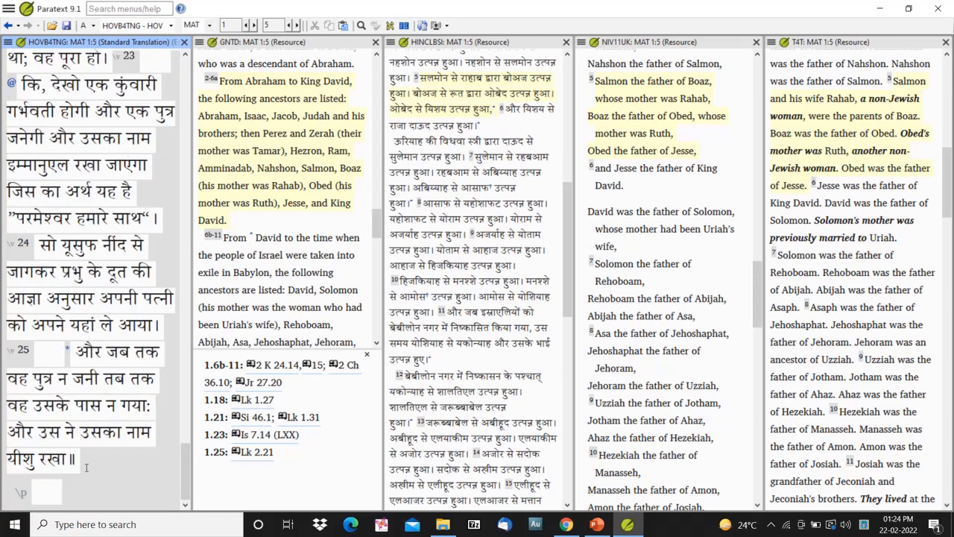
pyautogui.moveTo(84, 464); pyautogui.dragTo(9, 362)
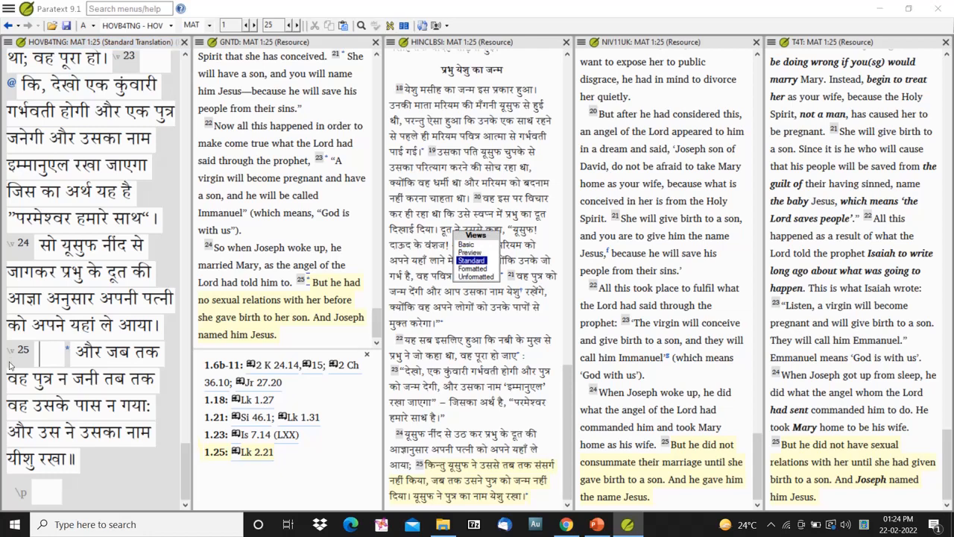
# Save the Matthew edits while switching HOVB4TNG to Standard view, and select Matthew 1:24 and 1:25 with their verse markers
pyautogui.hotkey('ctrl', 's')
pyautogui.press('Return')
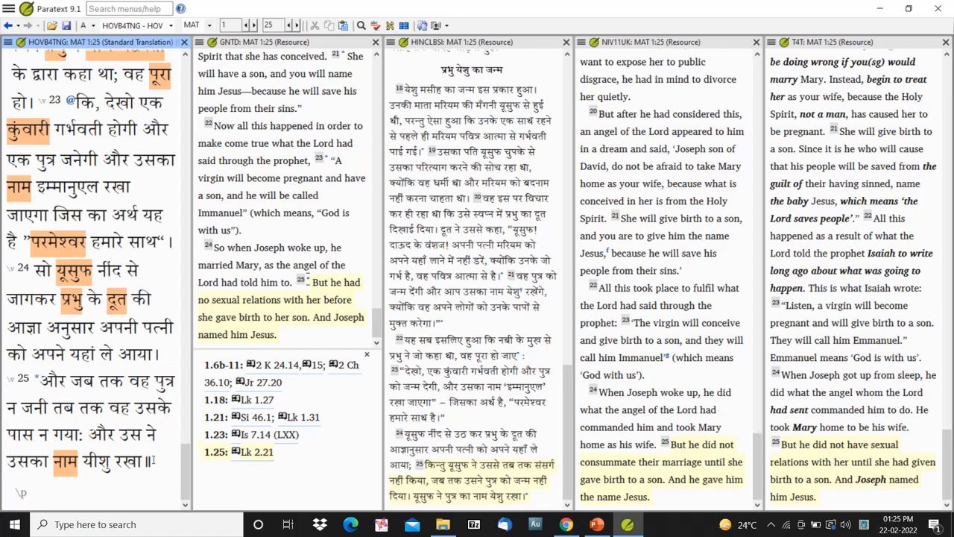
pyautogui.moveTo(152, 462); pyautogui.dragTo(2, 281)
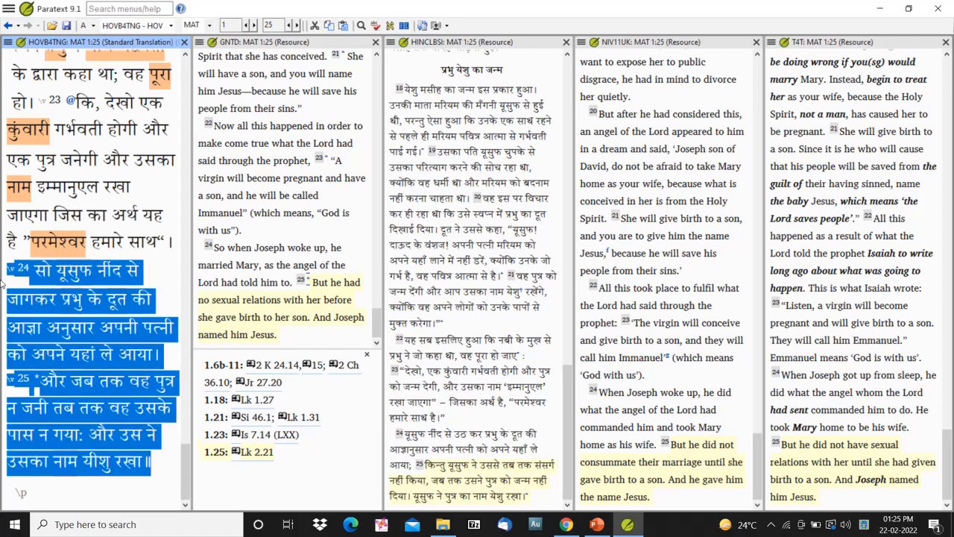
# Cut Matthew 1:24 and 1:25 with their verse markers, and delete the passage from the verse 21 marker to the end of "द्वारा कहा था;" in verse 22
pyautogui.hotkey('ctrl', 'x')
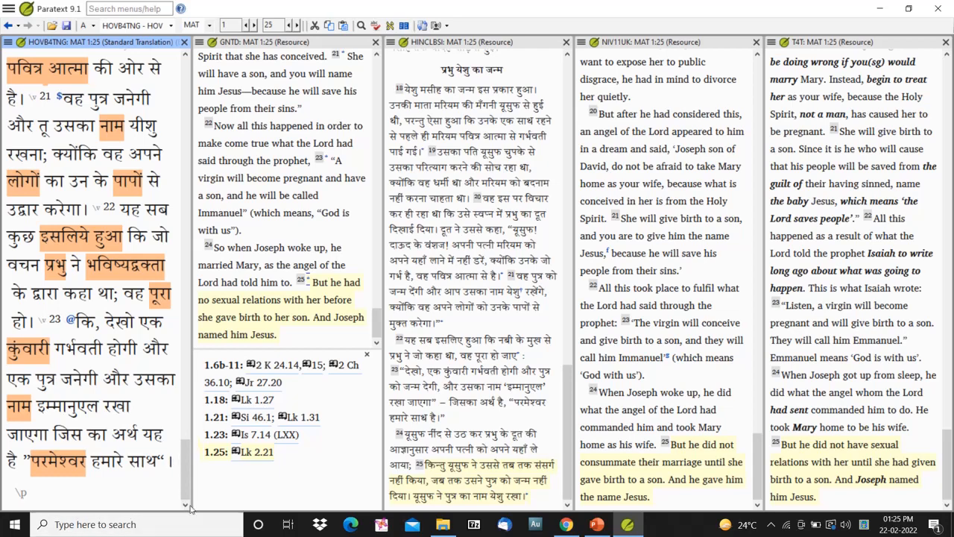
pyautogui.click(95, 289)
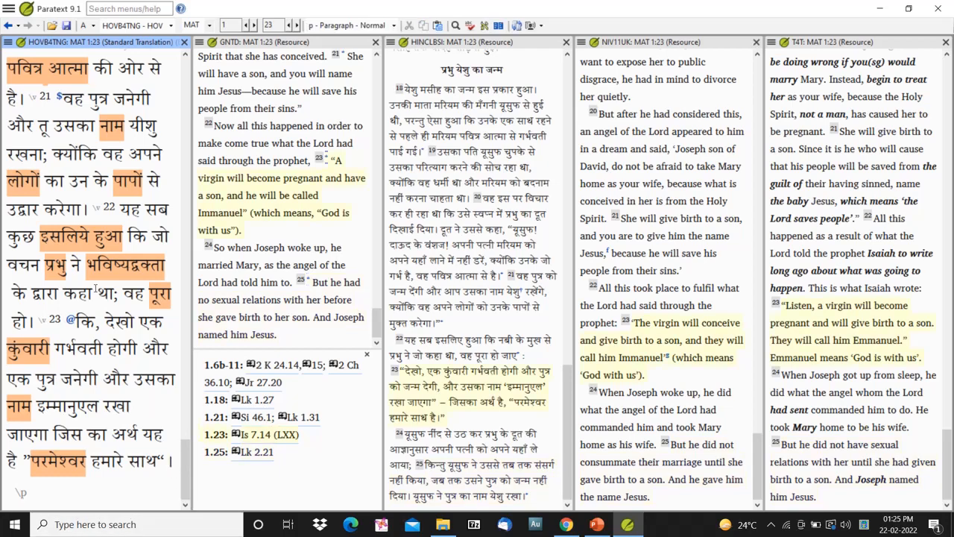
pyautogui.click(35, 97)
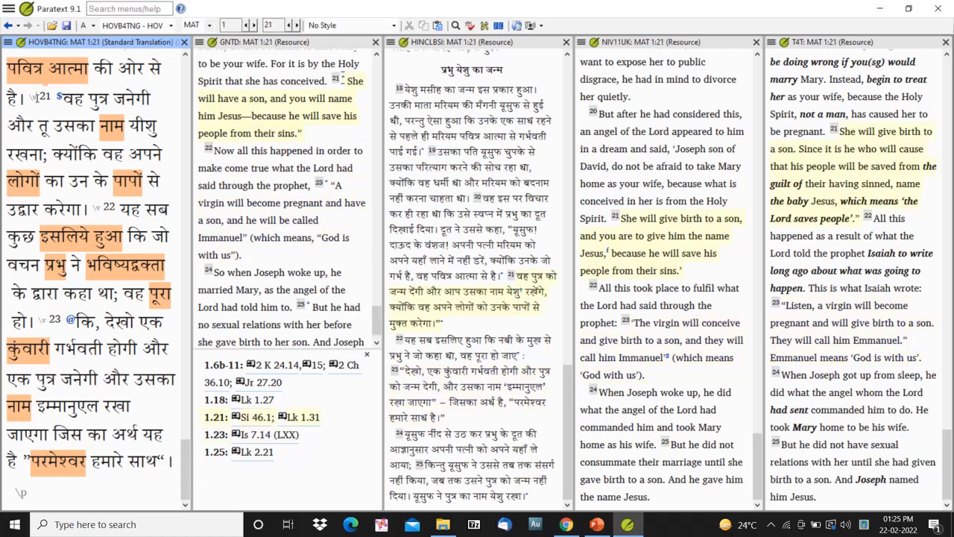
pyautogui.moveTo(35, 96)
pyautogui.mouseDown()
pyautogui.moveTo(102, 212)
pyautogui.moveTo(133, 293)
pyautogui.mouseUp()
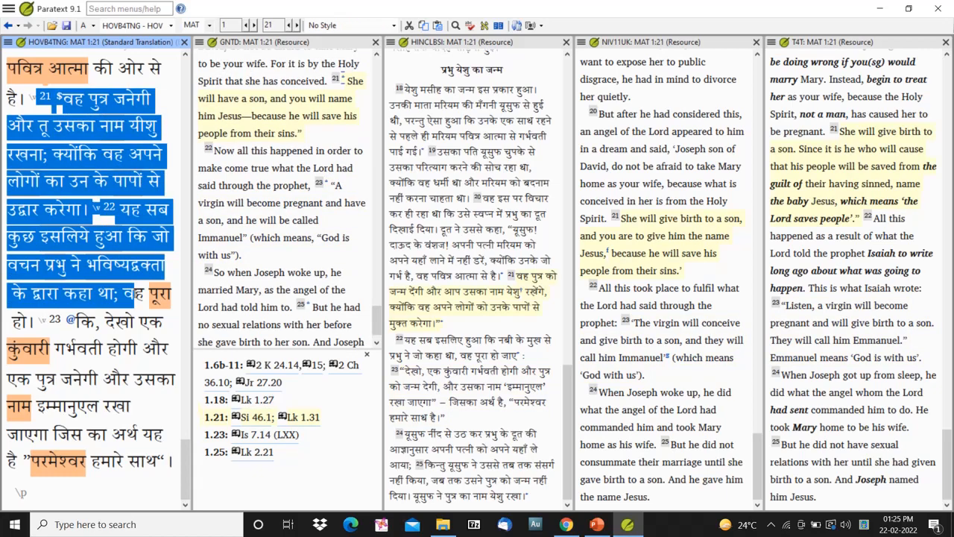
pyautogui.press('Delete')
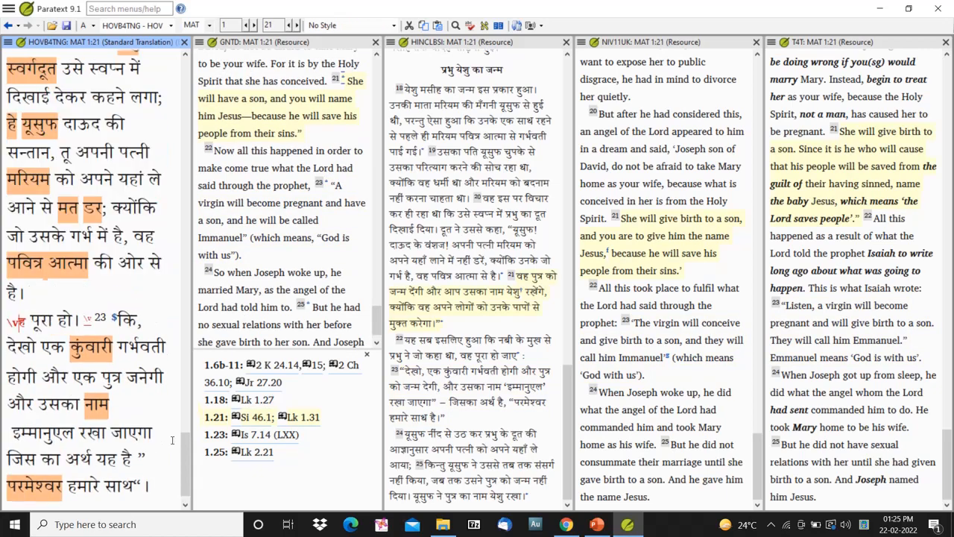
# Delete the remaining text at the end of the chapter so that Matthew 1:20 reads only "जब वह इन बातों के सो"
pyautogui.moveTo(160, 494); pyautogui.dragTo(15, 233)
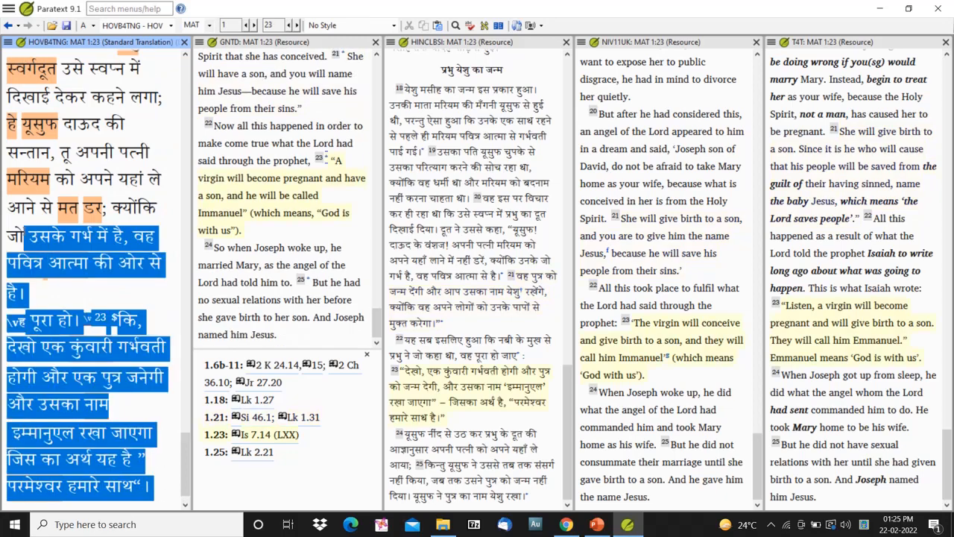
pyautogui.press('Delete')
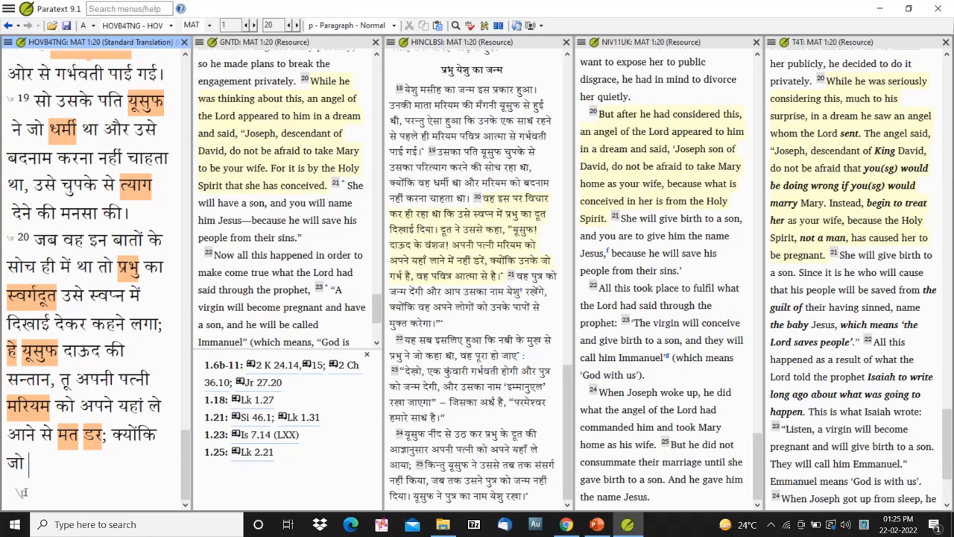
pyautogui.moveTo(30, 462); pyautogui.dragTo(24, 267)
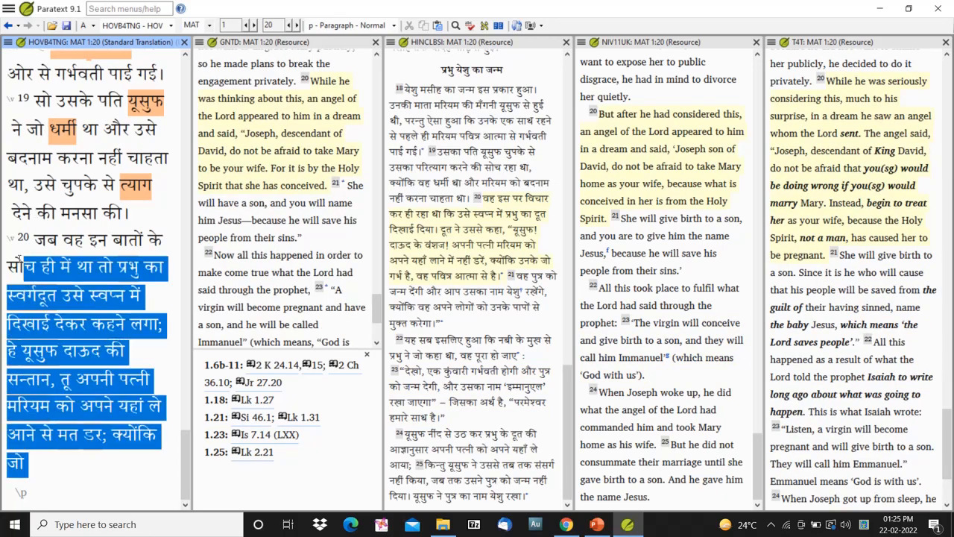
pyautogui.press('Delete')
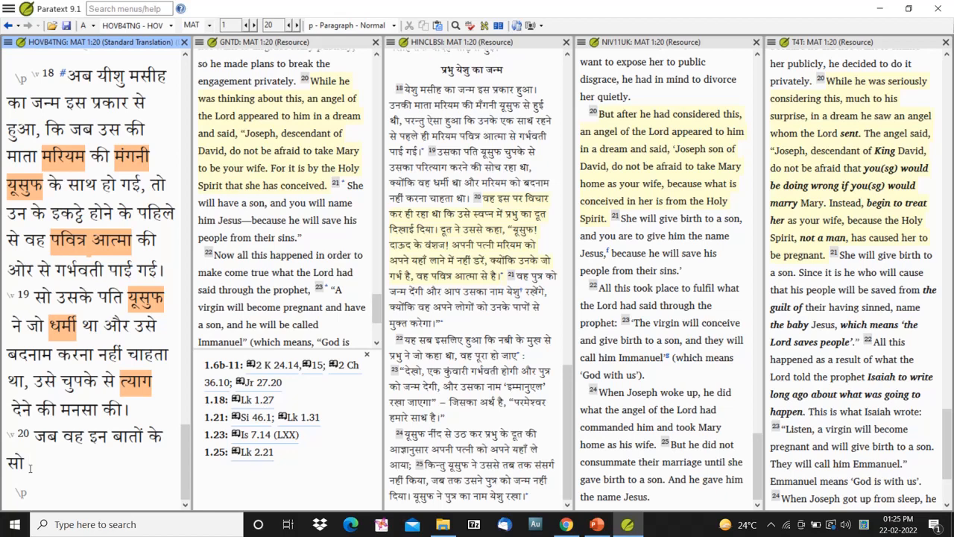
# Insert verse numbers 21 and 22 after the shortened text of Matthew 1:20
pyautogui.hotkey('ctrl', 'k')
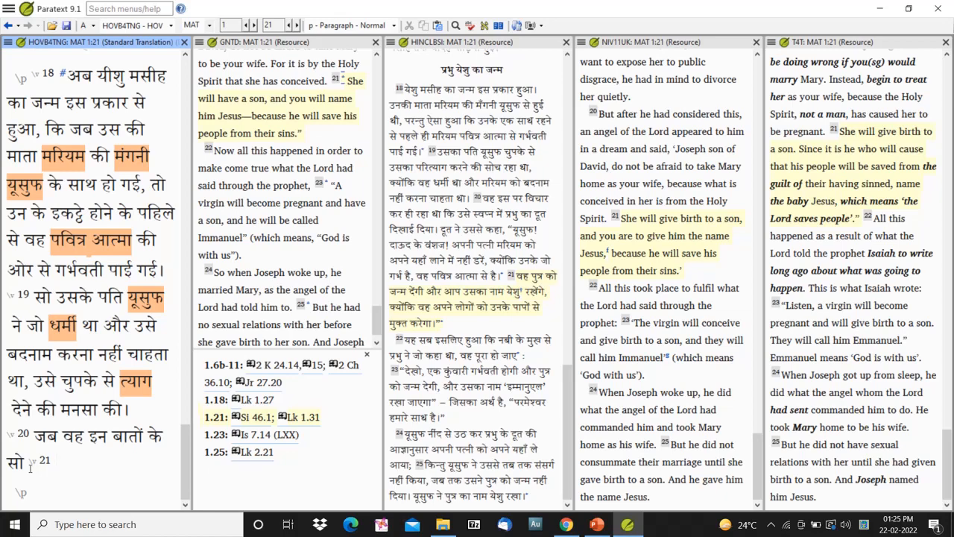
pyautogui.press('Down')
pyautogui.hotkey('ctrl', 'k')
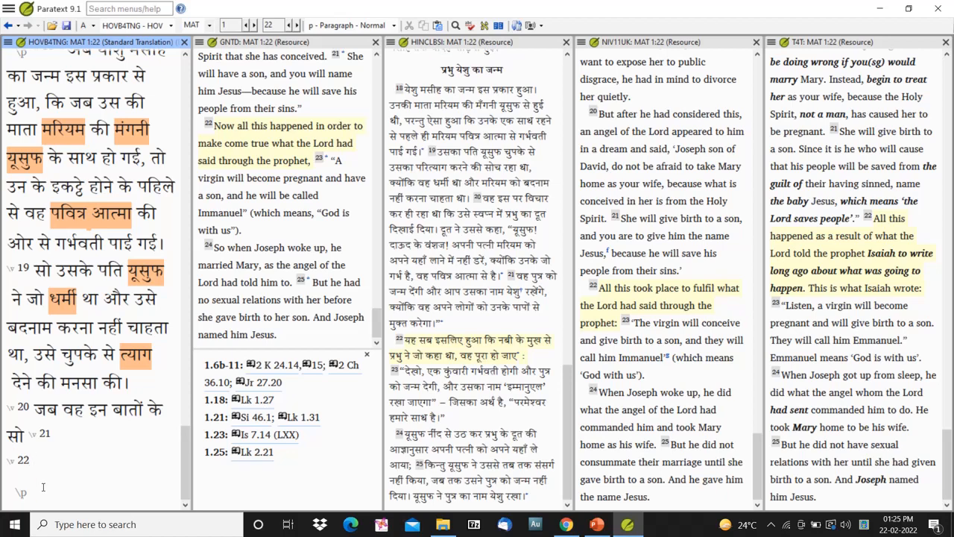
# Delete the empty \p marker below verse 22 and insert a new "p - Paragraph - Normal - First Line Indent" marker in its place
pyautogui.moveTo(35, 494); pyautogui.dragTo(14, 490)
pyautogui.press('Delete')
pyautogui.press('BackSpace')
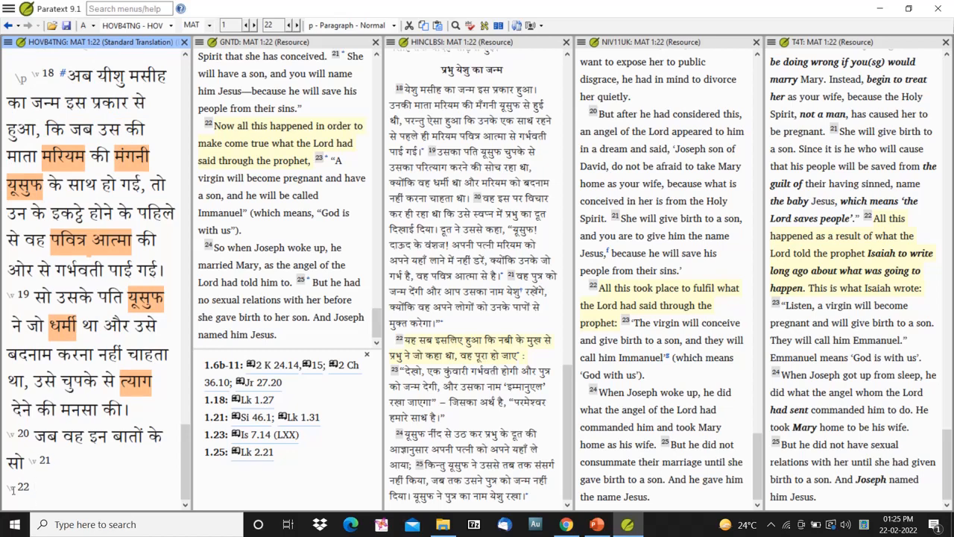
pyautogui.write('\\')
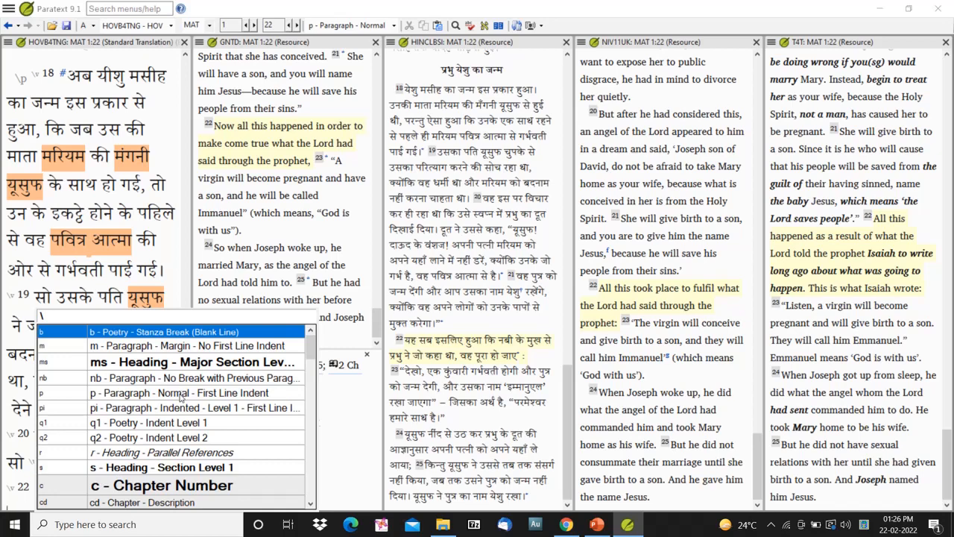
pyautogui.click(180, 397)
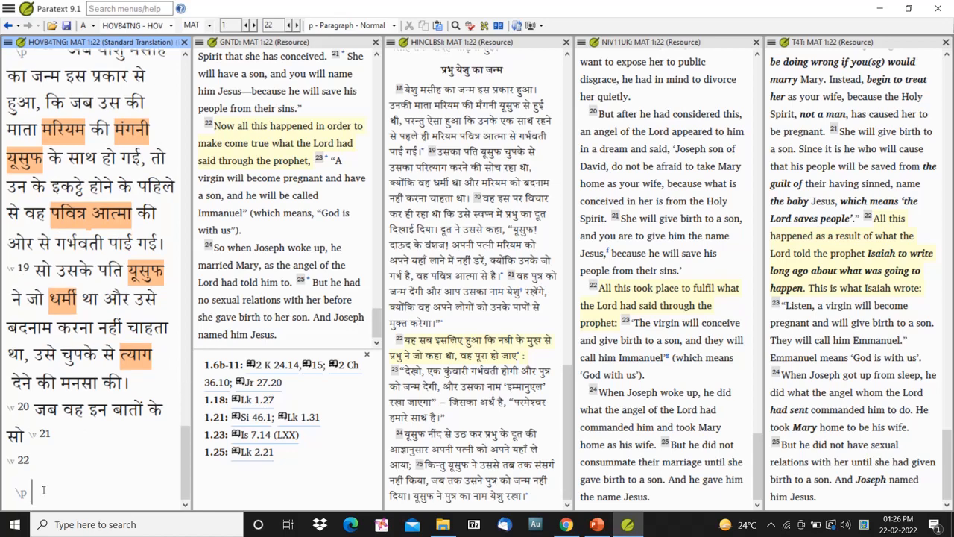
# Insert a "q1 - Poetry - Indent Level 1" marker below the empty \p paragraph
pyautogui.press('\\')
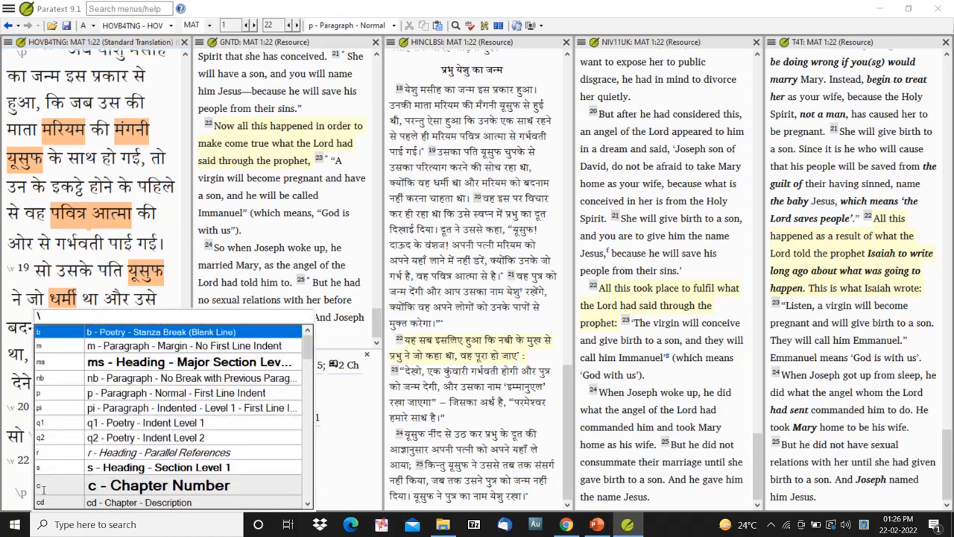
pyautogui.scroll(-5, 114, 448)
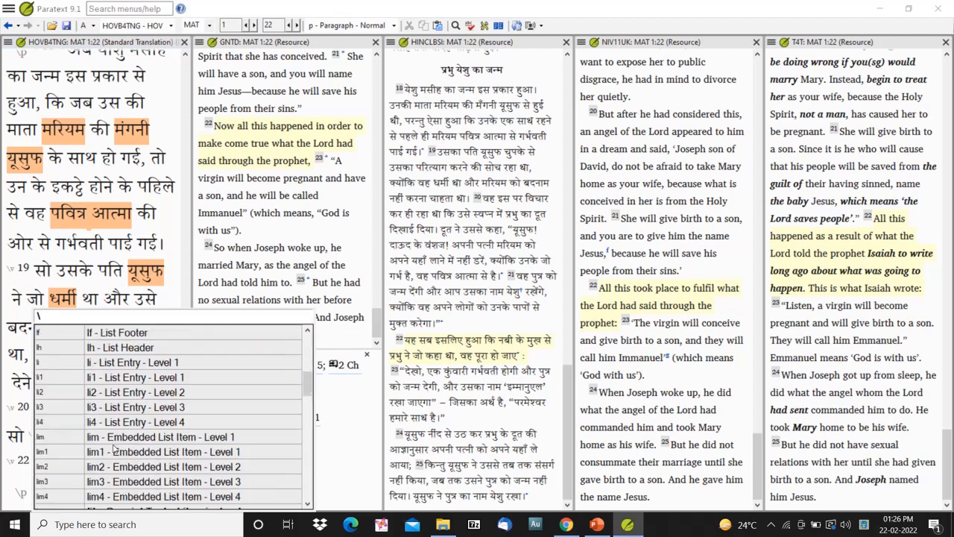
pyautogui.scroll(2, 114, 448)
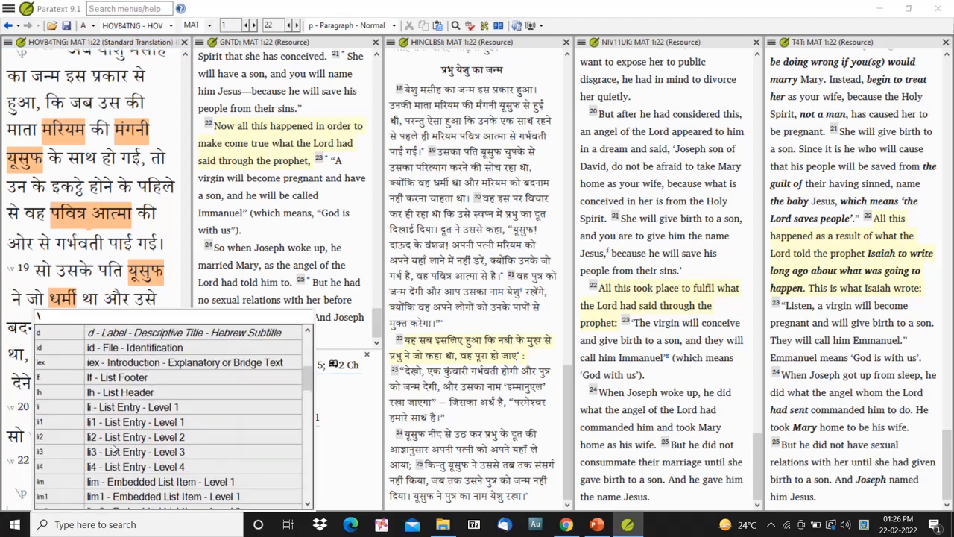
pyautogui.scroll(2, 114, 448)
pyautogui.scroll(3, 114, 448)
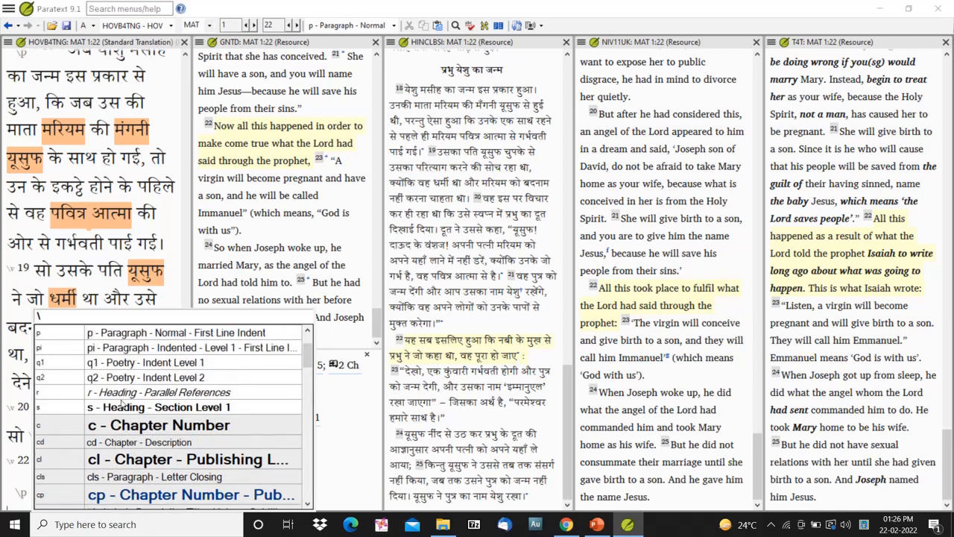
pyautogui.click(137, 362)
pyautogui.click(138, 363)
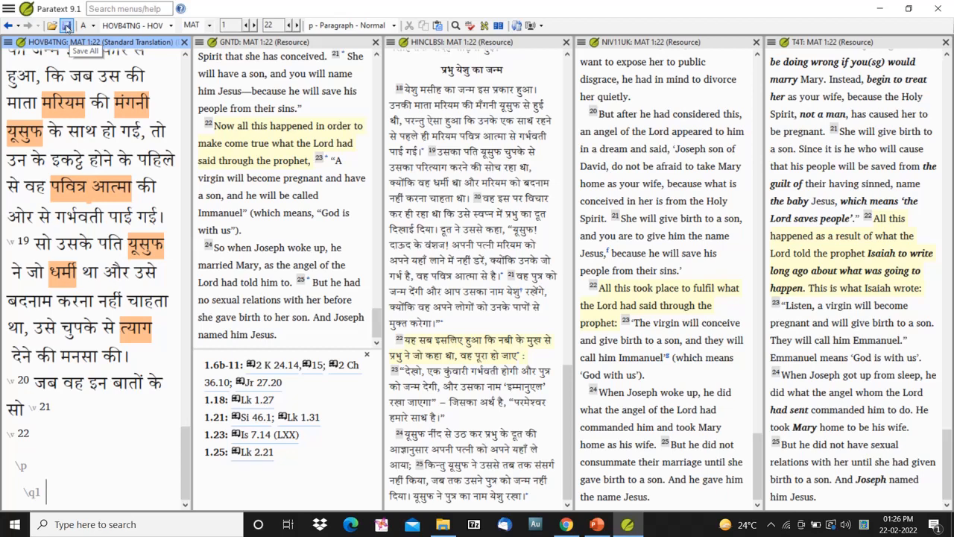
pyautogui.click(9, 10)
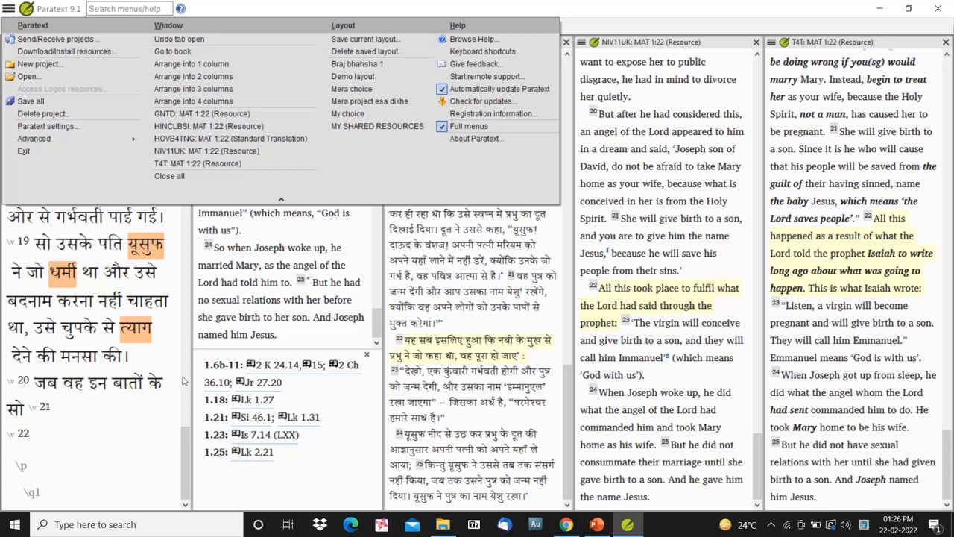
pyautogui.click(164, 408)
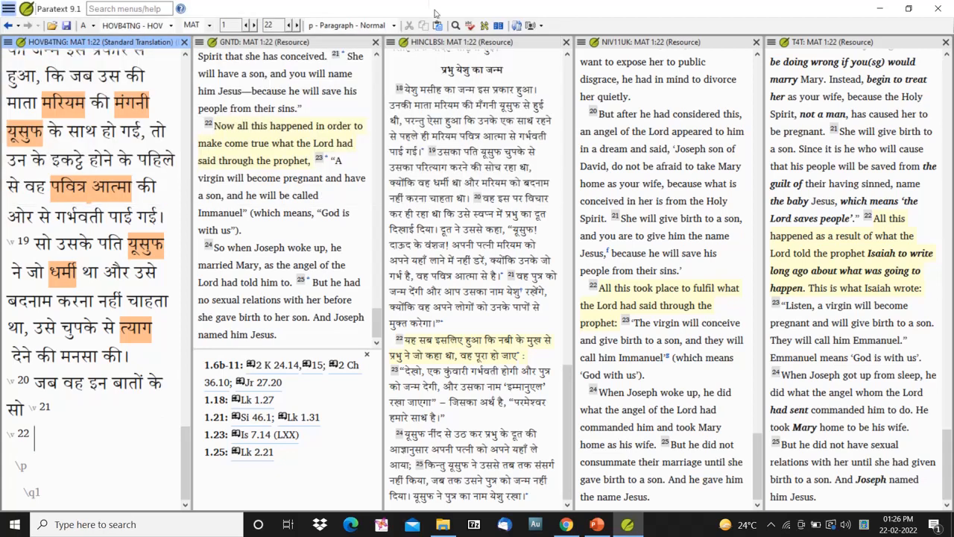
# Show the footnotes of the HINCLBSI resource
pyautogui.click(460, 45)
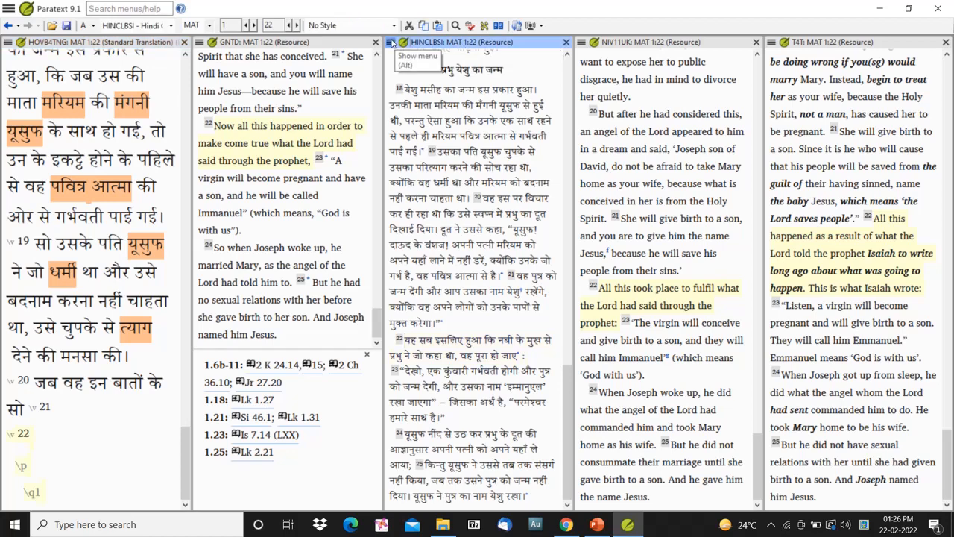
pyautogui.click(391, 43)
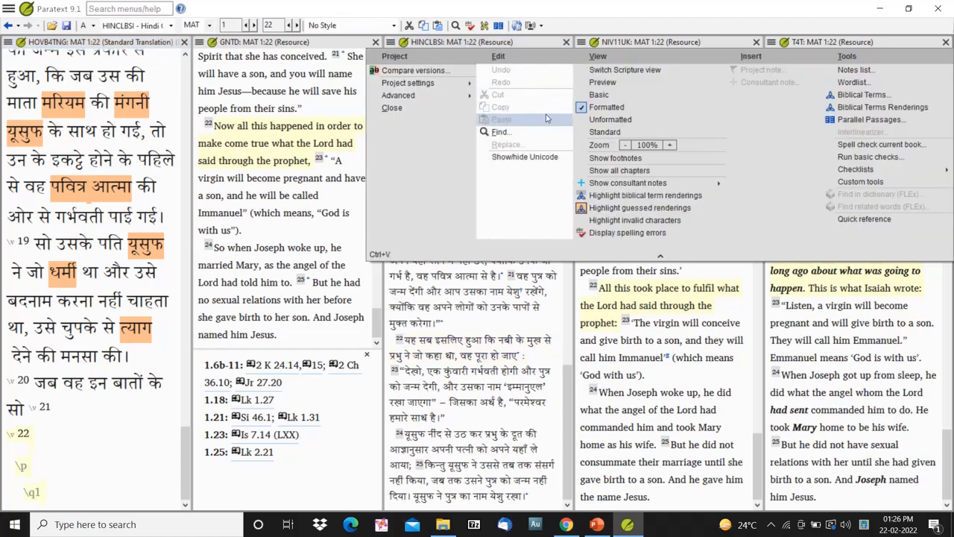
pyautogui.click(612, 158)
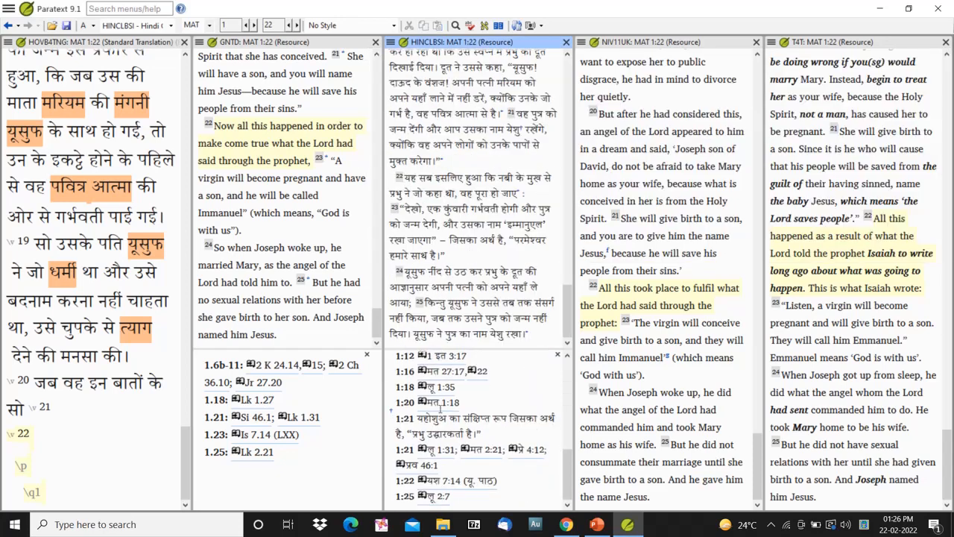